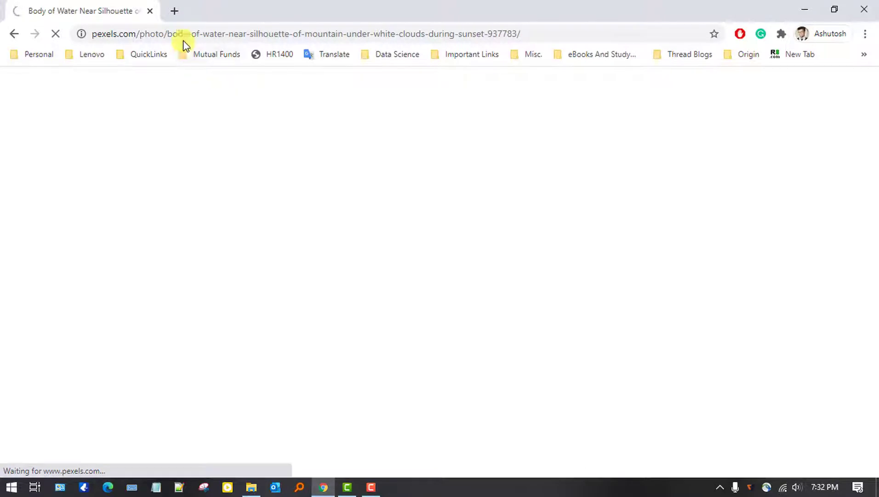
- Select the address bar on the Pexels sunset photo page to enter a new address
{"action": "left_click", "coordinate": [188, 35]}
- Go to pexels.com, search 'evening sky', and open the windmill sunset photo
{"action": "type", "text": "pexels.com"}
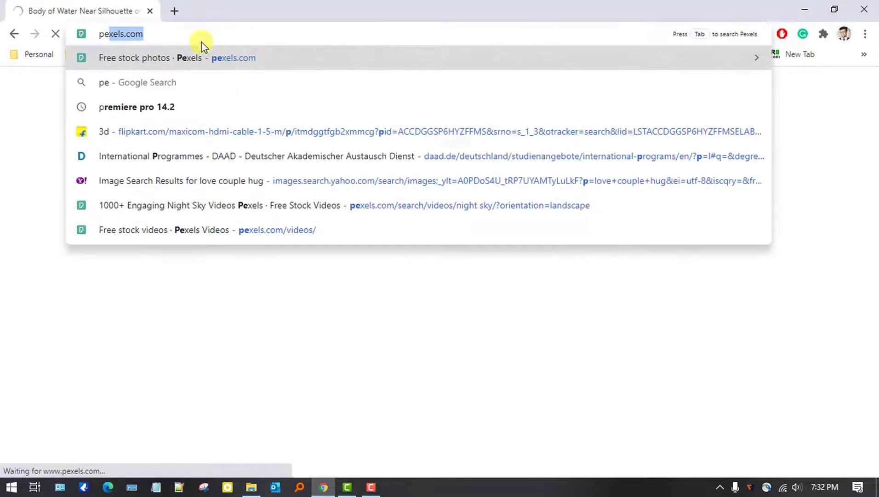
{"action": "key", "text": "Return"}
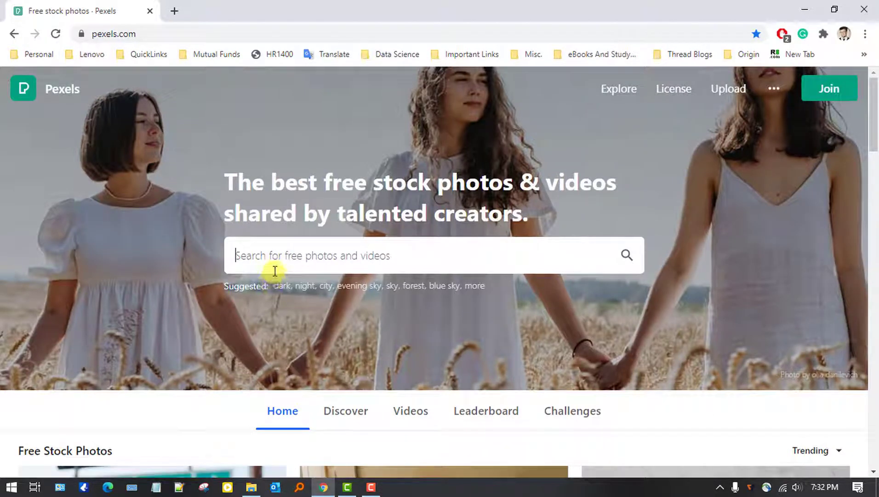
{"action": "type", "text": "eve"}
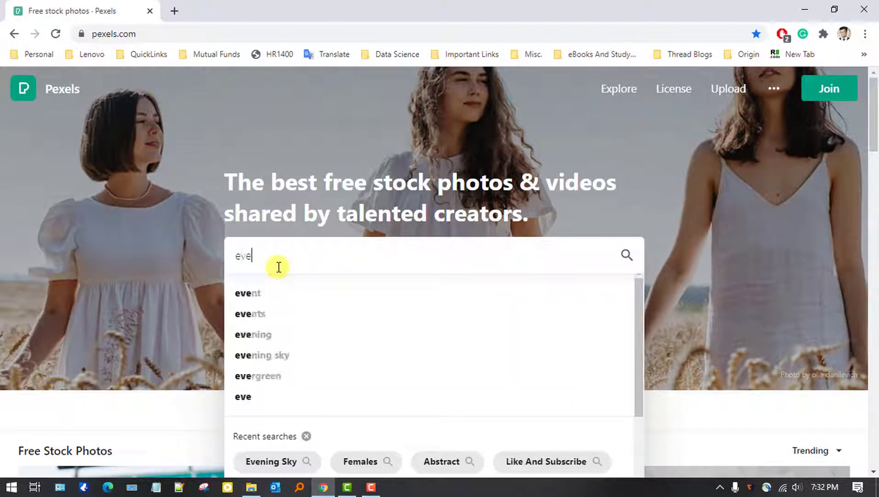
{"action": "type", "text": "ning"}
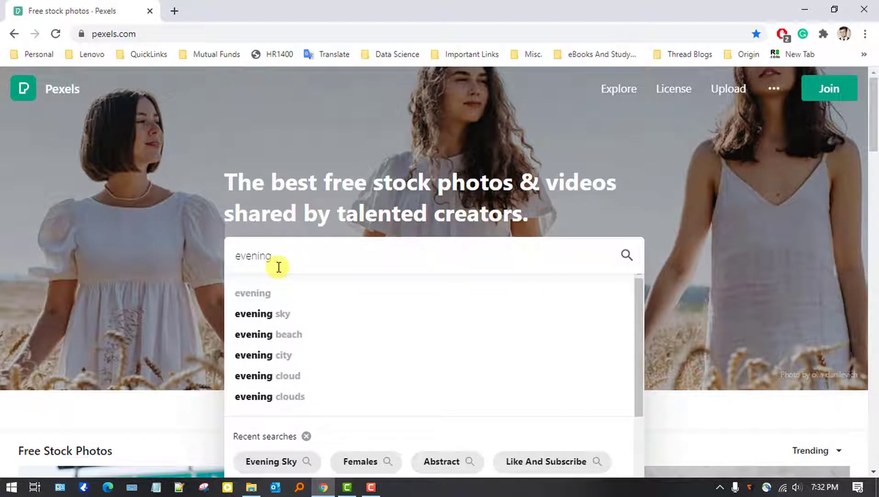
{"action": "type", "text": " sky"}
{"action": "key", "text": "Return"}
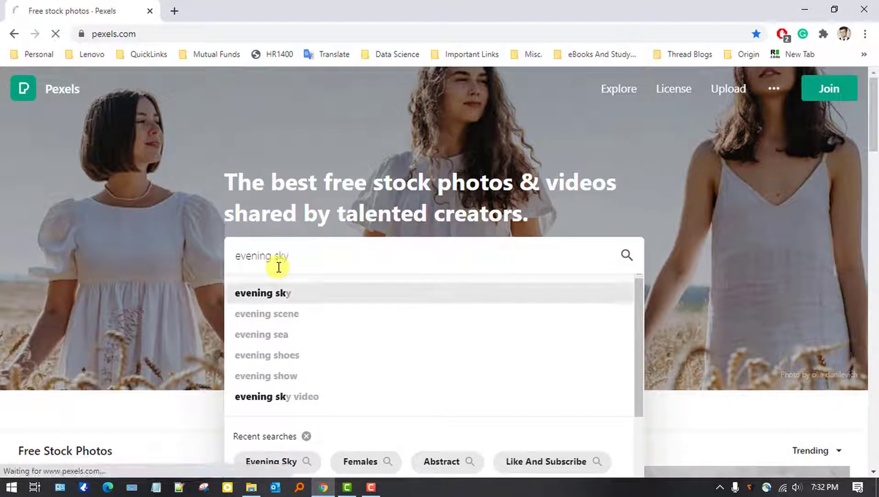
{"action": "scroll", "coordinate": [479, 317], "scroll_direction": "down", "scroll_amount": 15}
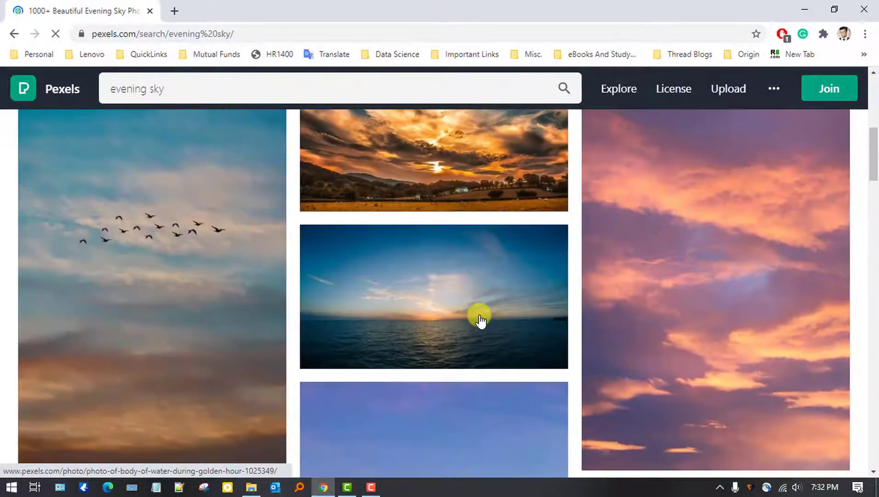
{"action": "scroll", "coordinate": [480, 320], "scroll_direction": "down", "scroll_amount": 5}
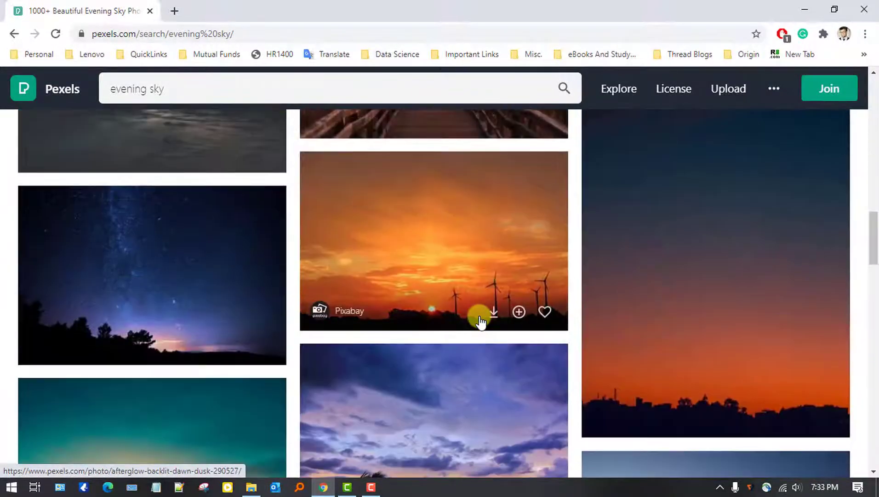
{"action": "left_click", "coordinate": [455, 274]}
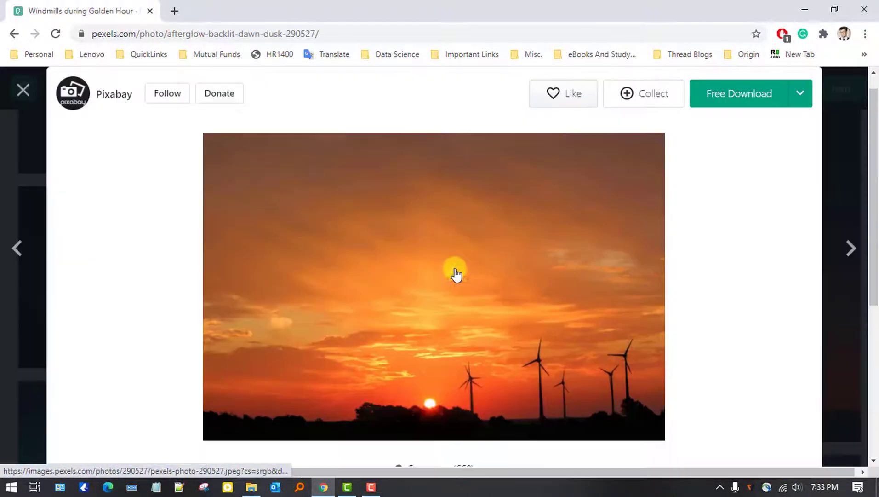
- Download the photo at Original size and set it as the desktop background
{"action": "left_click", "coordinate": [801, 94]}
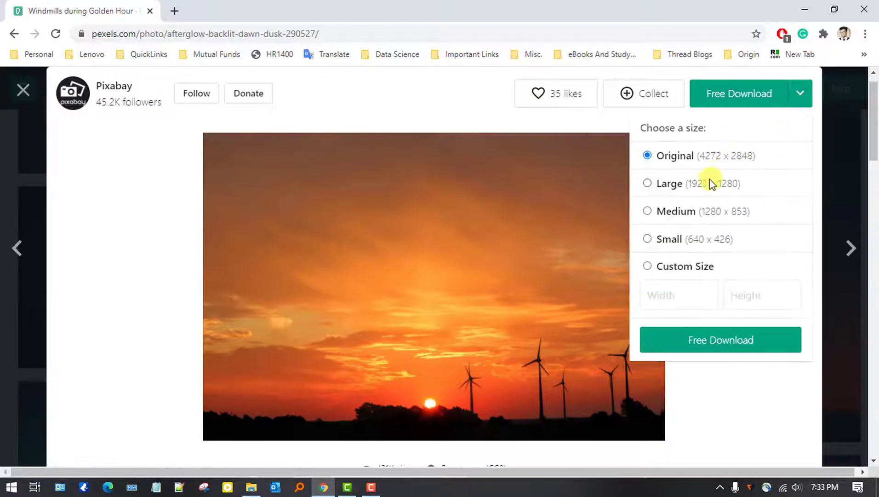
{"action": "left_click", "coordinate": [671, 345]}
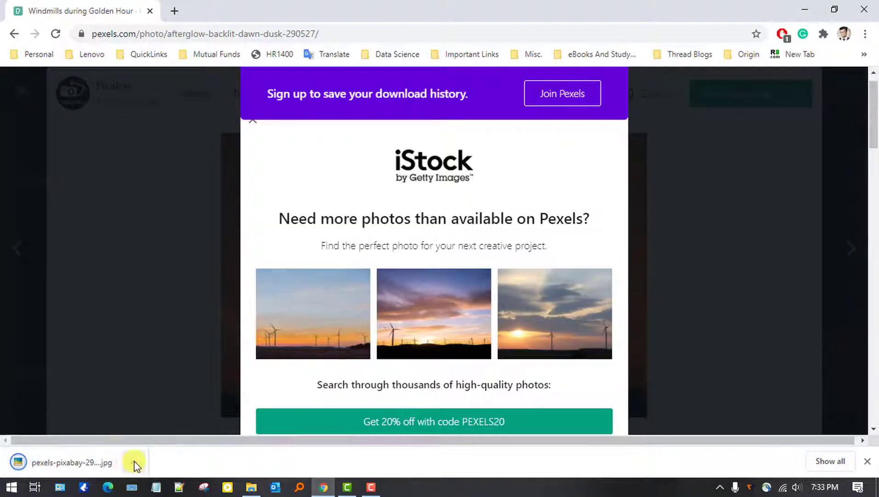
{"action": "left_click", "coordinate": [133, 462]}
{"action": "left_click", "coordinate": [161, 421]}
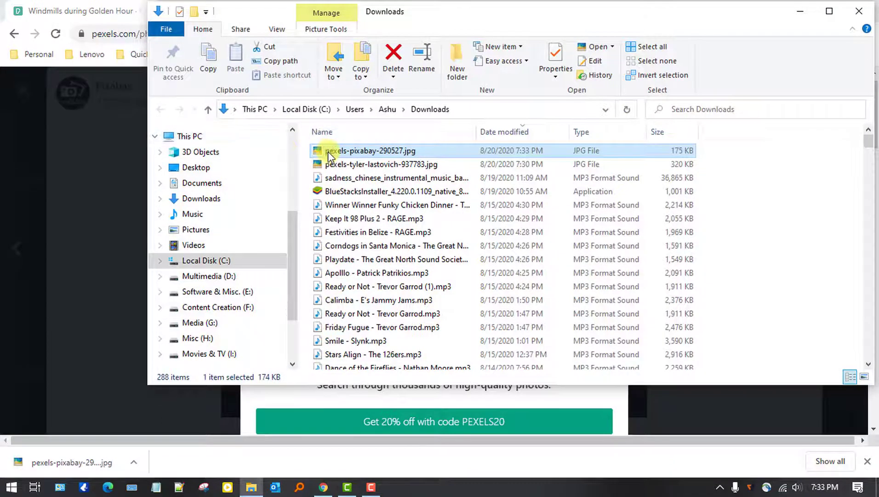
{"action": "right_click", "coordinate": [328, 151]}
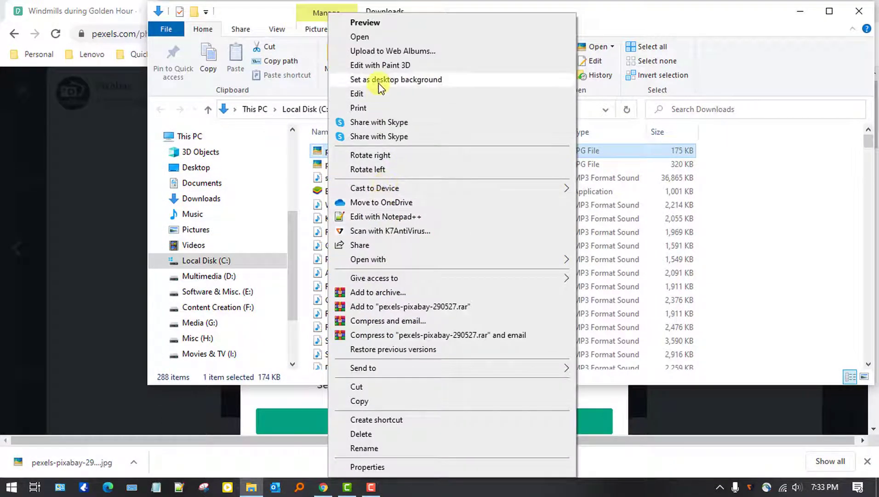
{"action": "left_click", "coordinate": [379, 82]}
{"action": "left_click", "coordinate": [877, 487]}
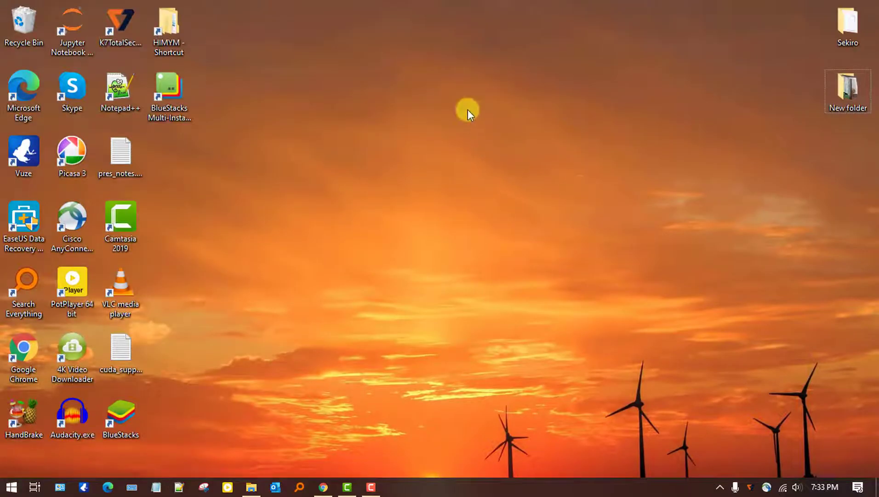
- Untick Show desktop icons so only the windmill wallpaper remains visible
{"action": "right_click", "coordinate": [465, 107]}
{"action": "mouse_move", "coordinate": [537, 233]}
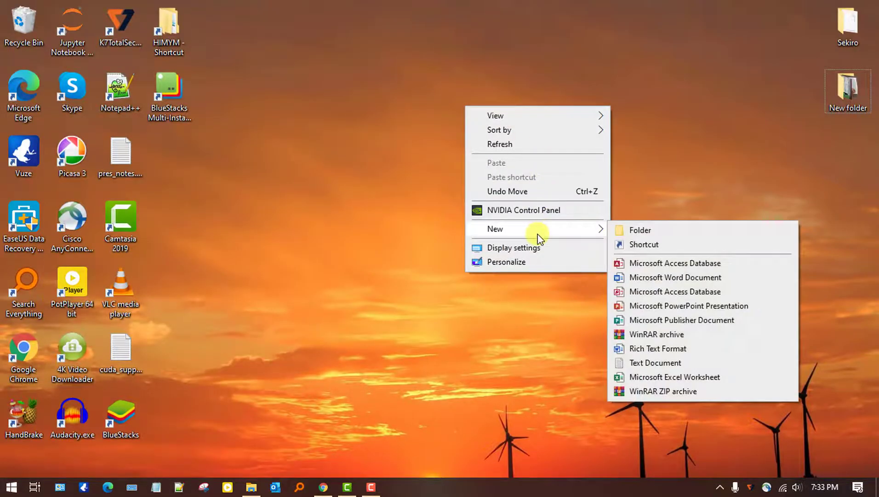
{"action": "left_click", "coordinate": [656, 179]}
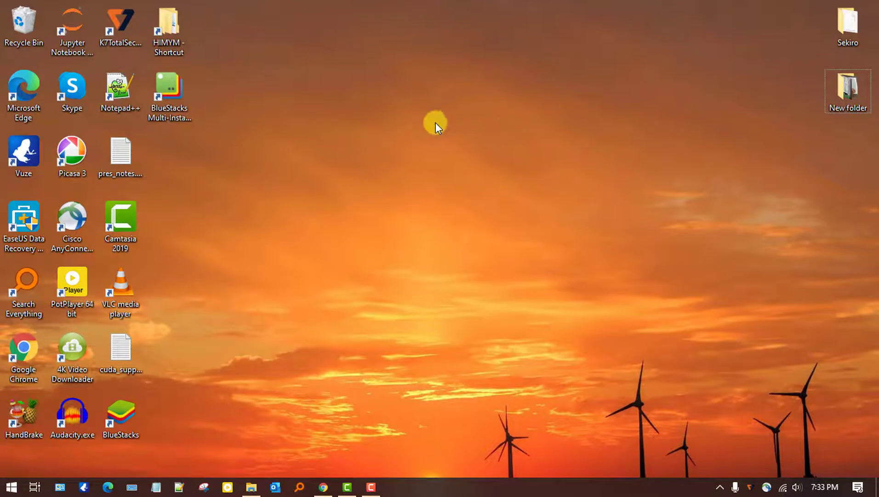
{"action": "right_click", "coordinate": [458, 153]}
{"action": "mouse_move", "coordinate": [509, 159]}
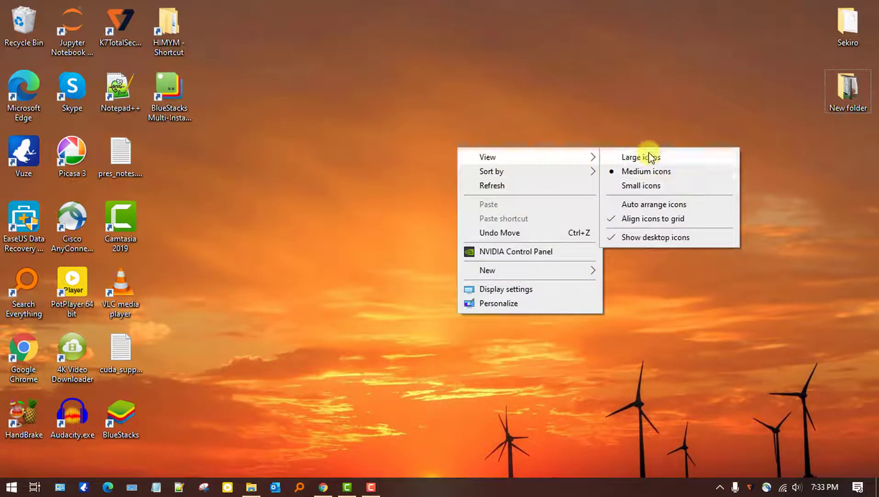
{"action": "left_click", "coordinate": [646, 238]}
{"action": "right_click", "coordinate": [424, 489]}
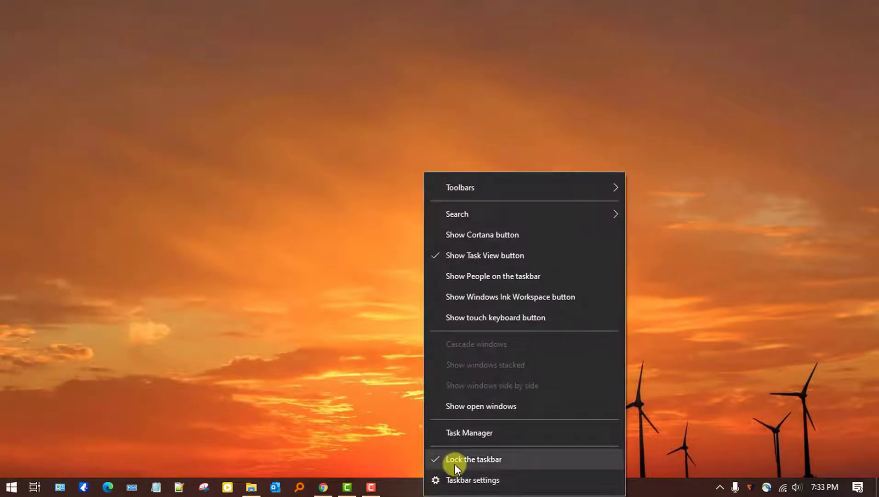
- Turn on 'Automatically hide the taskbar in desktop mode' and close Settings
{"action": "left_click", "coordinate": [458, 479]}
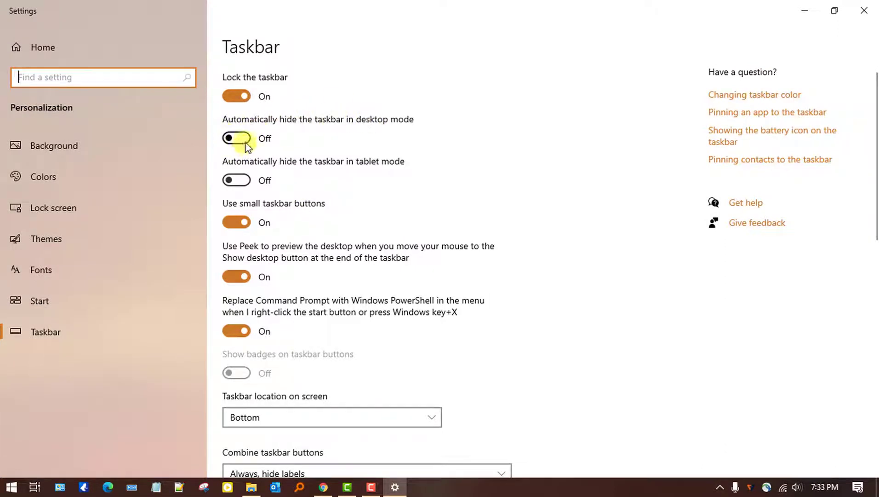
{"action": "left_click", "coordinate": [246, 143]}
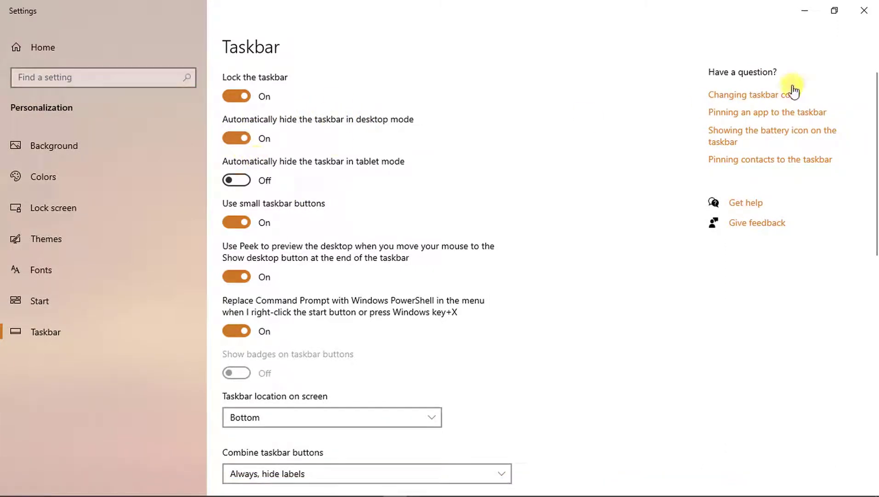
{"action": "left_click", "coordinate": [863, 13]}
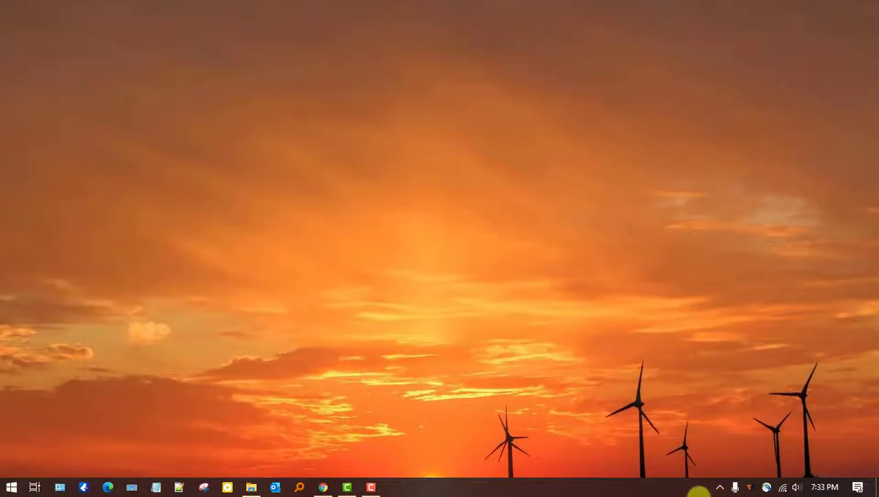
{"action": "left_click", "coordinate": [324, 487]}
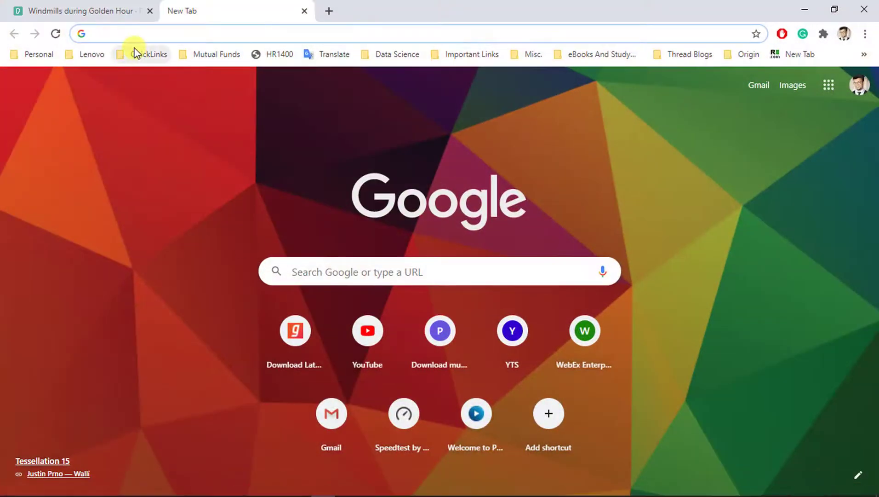
- Search Google for Rainmeter and find the 4.3.1 Final Release on rainmeter.net
{"action": "type", "text": "rainmeter download"}
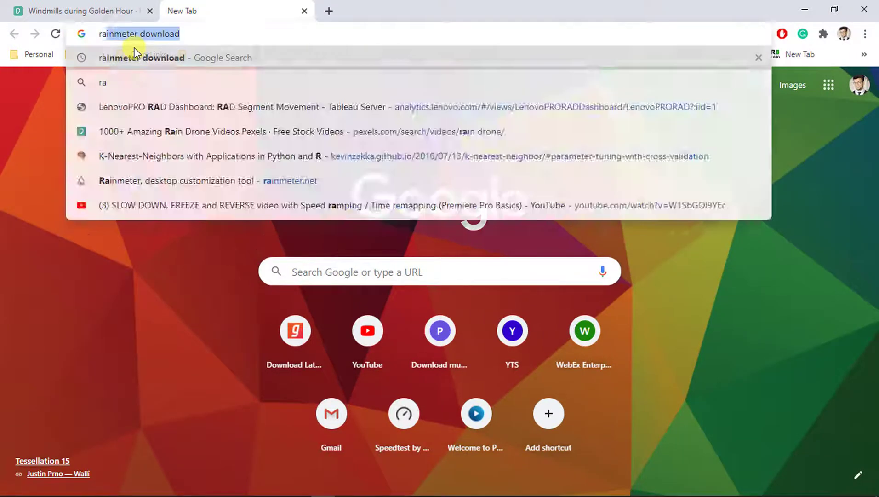
{"action": "key", "text": "Return"}
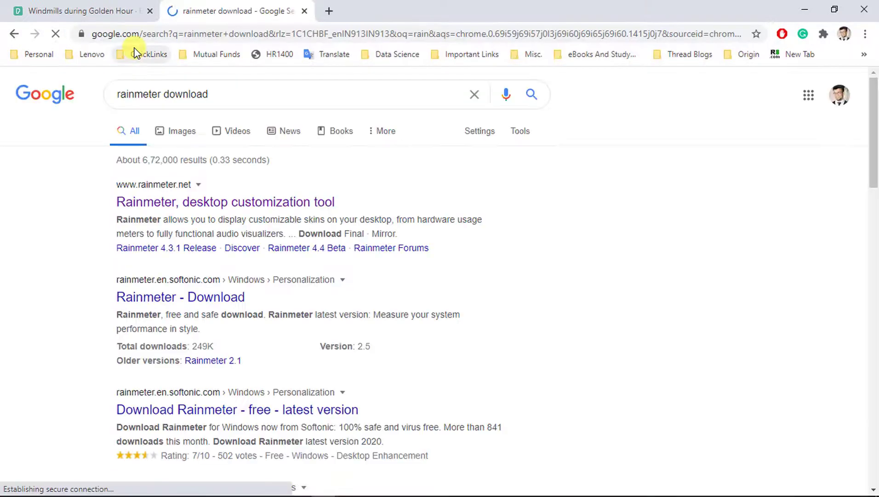
{"action": "left_click", "coordinate": [180, 205]}
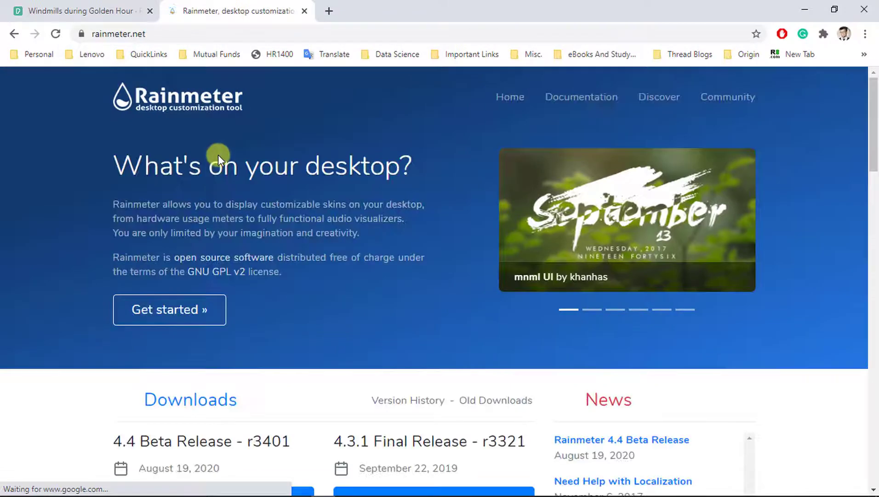
{"action": "scroll", "coordinate": [444, 292], "scroll_direction": "down", "scroll_amount": 3}
{"action": "scroll", "coordinate": [443, 291], "scroll_direction": "down", "scroll_amount": 3}
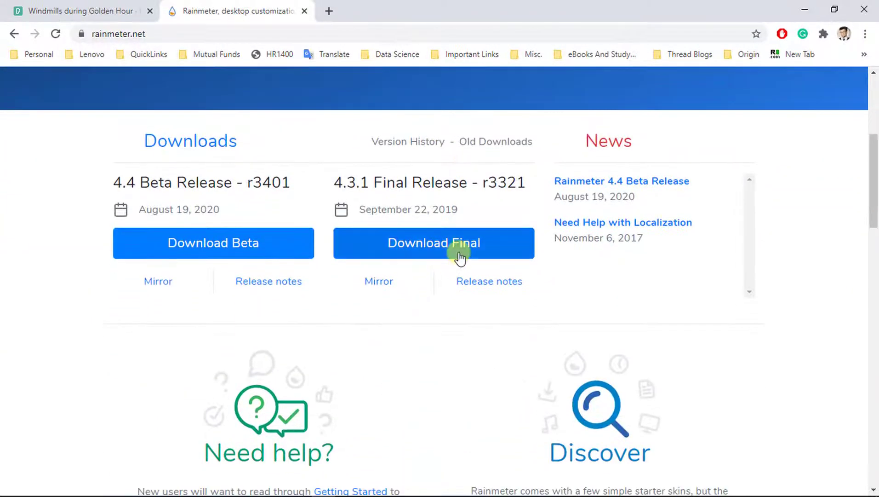
{"action": "left_click_drag", "start_coordinate": [334, 182], "coordinate": [461, 189]}
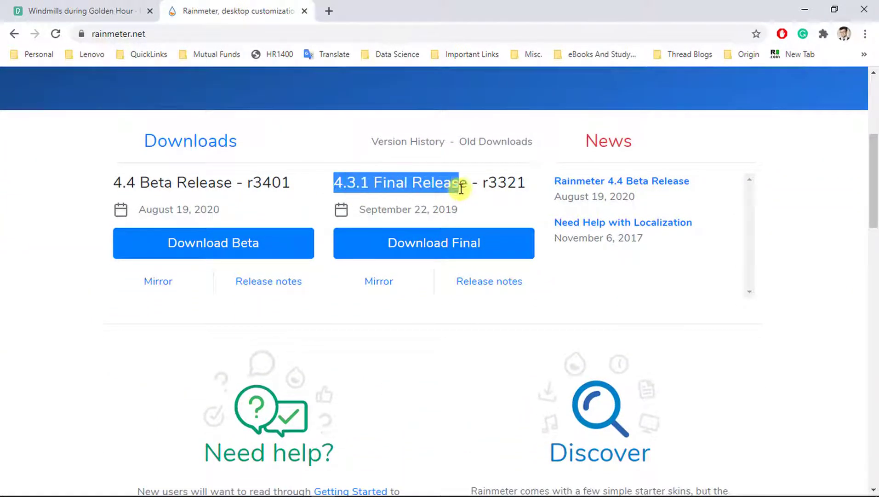
- Download Rainmeter-4.3.1.exe, keep it, and run the installer past the security warning
{"action": "left_click", "coordinate": [440, 256]}
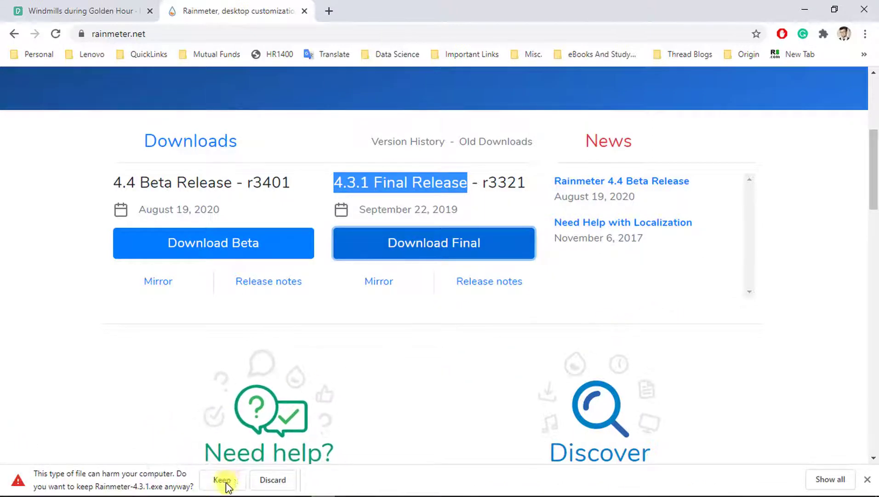
{"action": "left_click", "coordinate": [228, 481]}
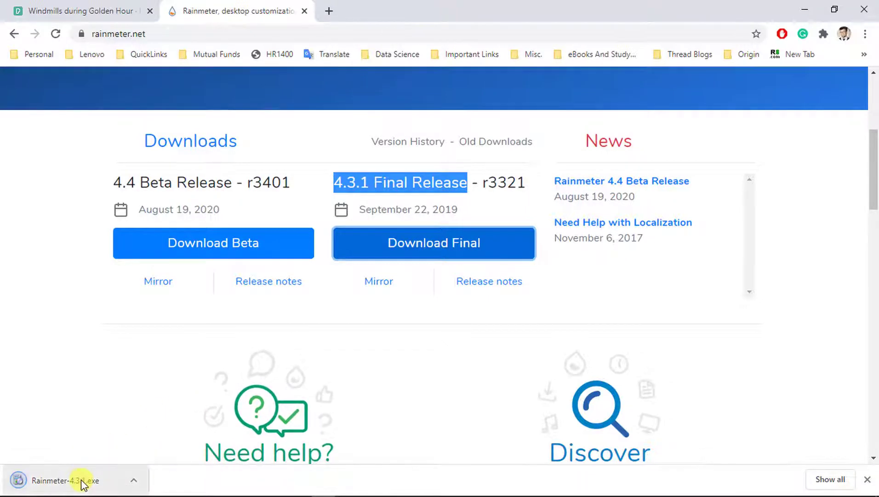
{"action": "left_click", "coordinate": [82, 480]}
{"action": "left_click", "coordinate": [482, 267]}
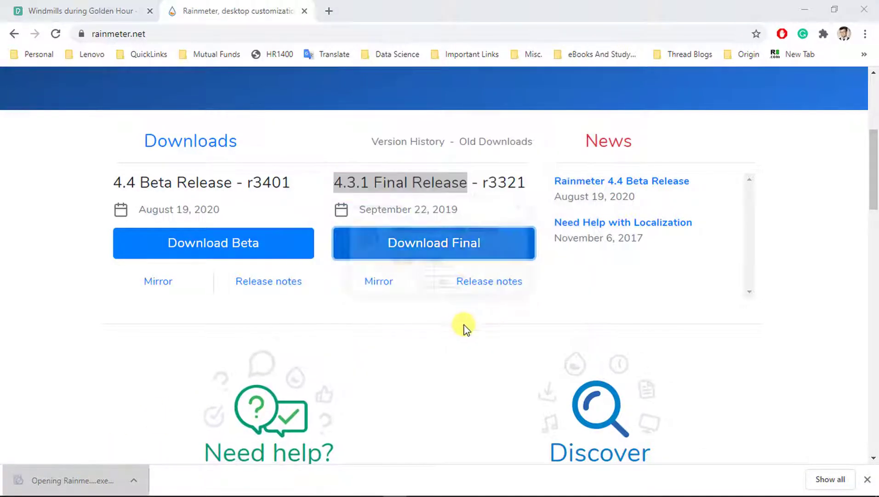
- Confirm the language, install Rainmeter with Standard installation, and finish with Run Rainmeter
{"action": "left_click", "coordinate": [445, 284]}
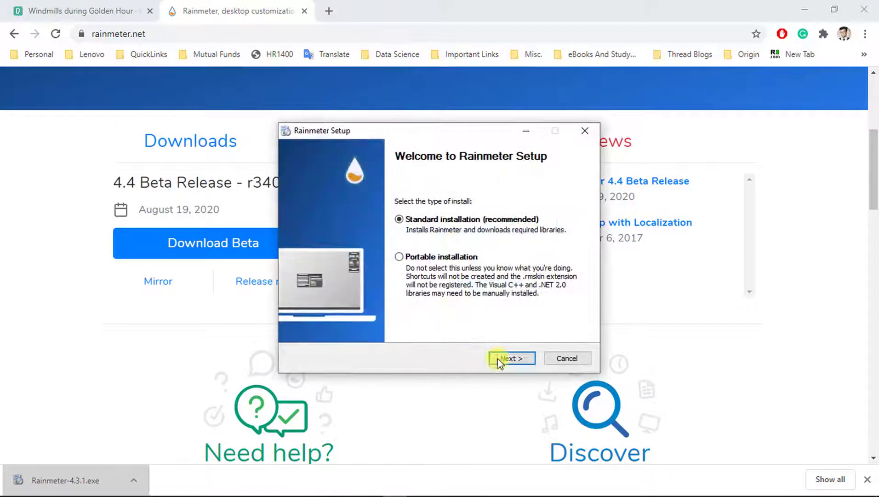
{"action": "left_click", "coordinate": [500, 361]}
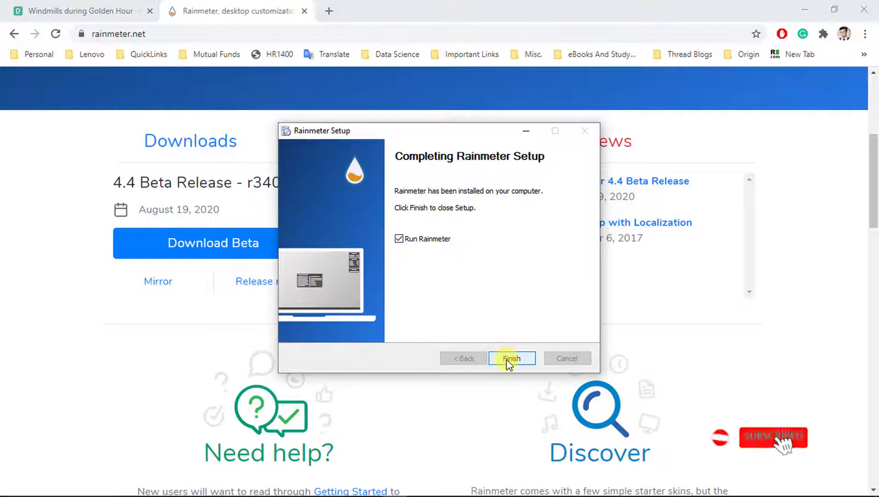
{"action": "left_click", "coordinate": [506, 360]}
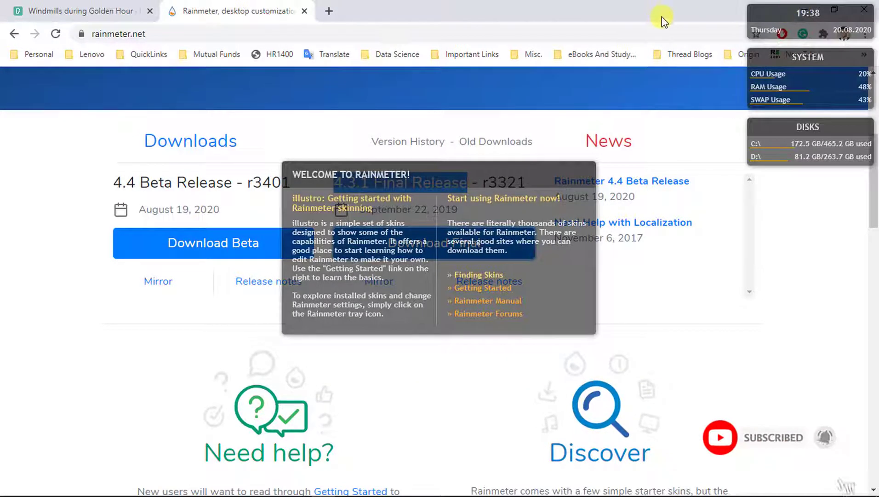
- Minimize Chrome and unload the illustro clock, system, welcome and disks skins
{"action": "left_click", "coordinate": [784, 10]}
{"action": "left_click", "coordinate": [799, 9]}
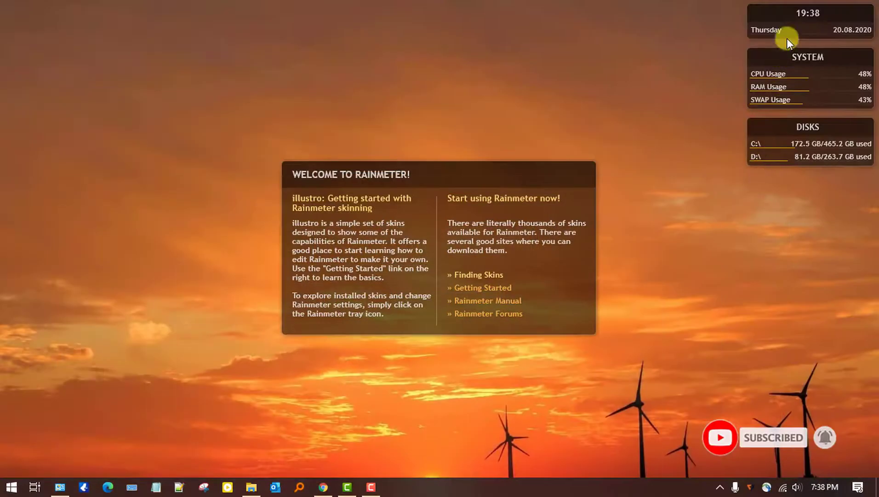
{"action": "right_click", "coordinate": [786, 19]}
{"action": "left_click", "coordinate": [818, 165]}
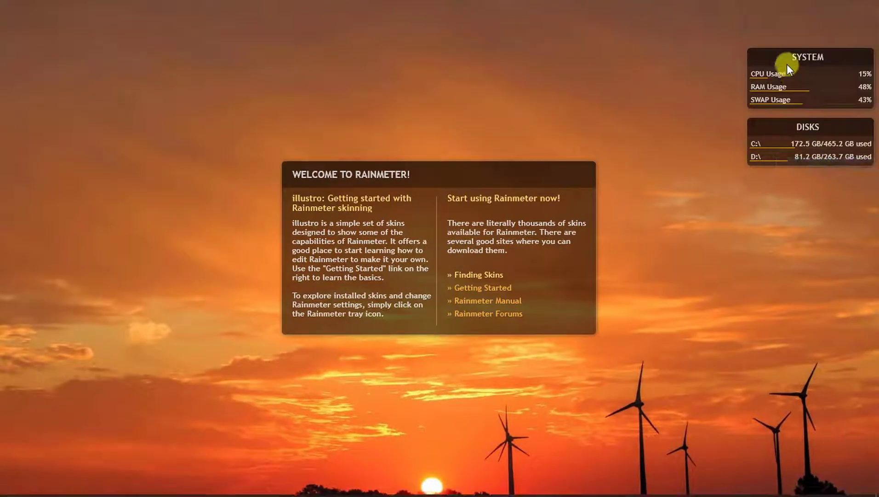
{"action": "right_click", "coordinate": [787, 64]}
{"action": "left_click", "coordinate": [804, 210]}
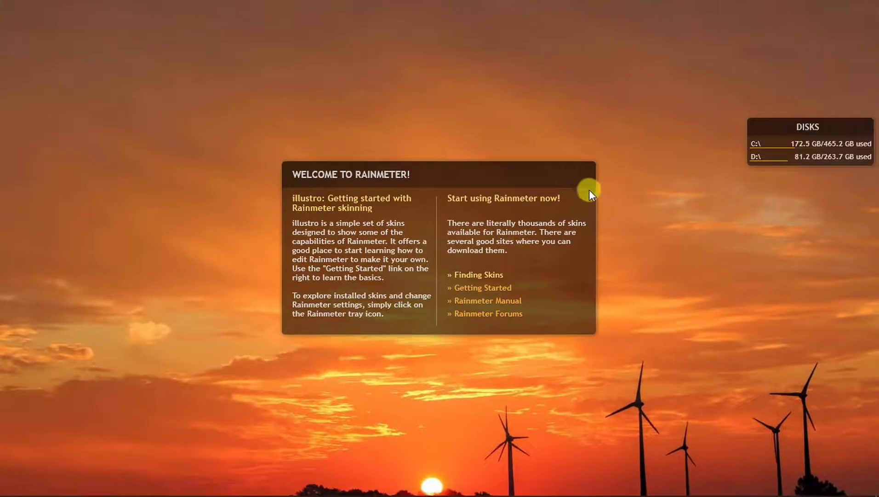
{"action": "right_click", "coordinate": [558, 178]}
{"action": "left_click", "coordinate": [590, 322]}
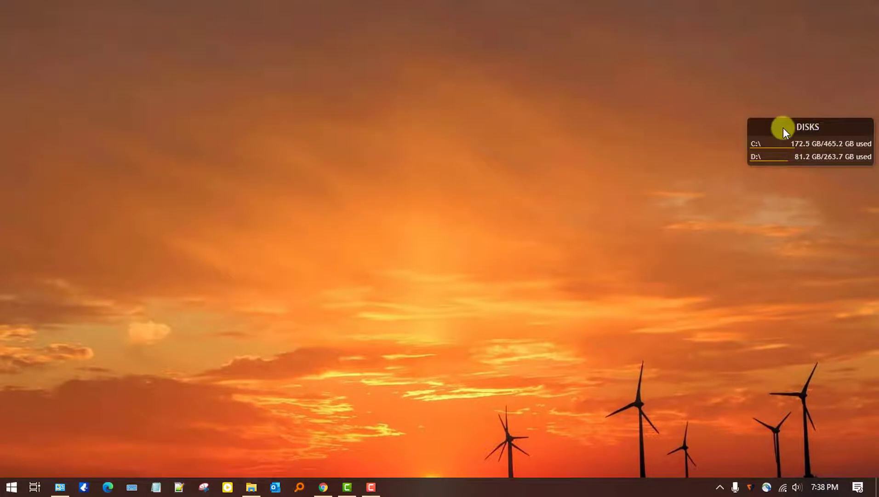
{"action": "right_click", "coordinate": [783, 127]}
{"action": "left_click", "coordinate": [814, 275]}
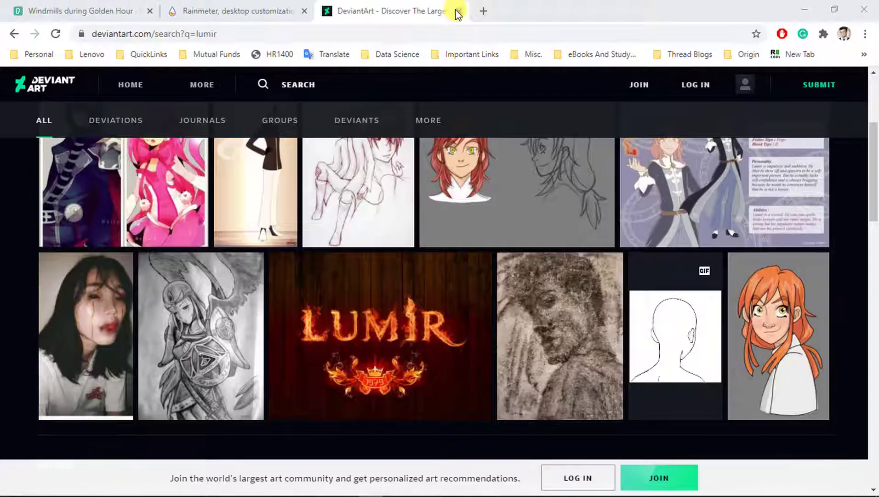
{"action": "left_click", "coordinate": [456, 11]}
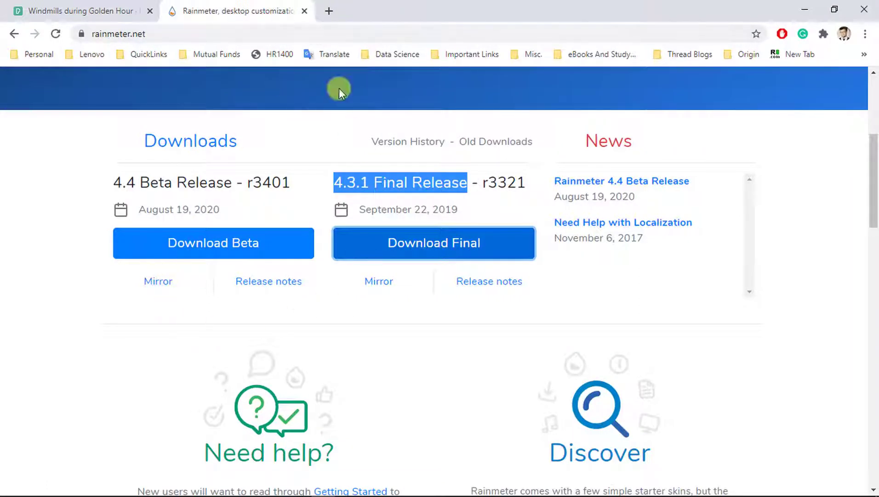
- Search Google for 'deviantart rainmeter' and open DeviantArt's Rainmeter group
{"action": "left_click", "coordinate": [329, 11]}
{"action": "type", "text": "de"}
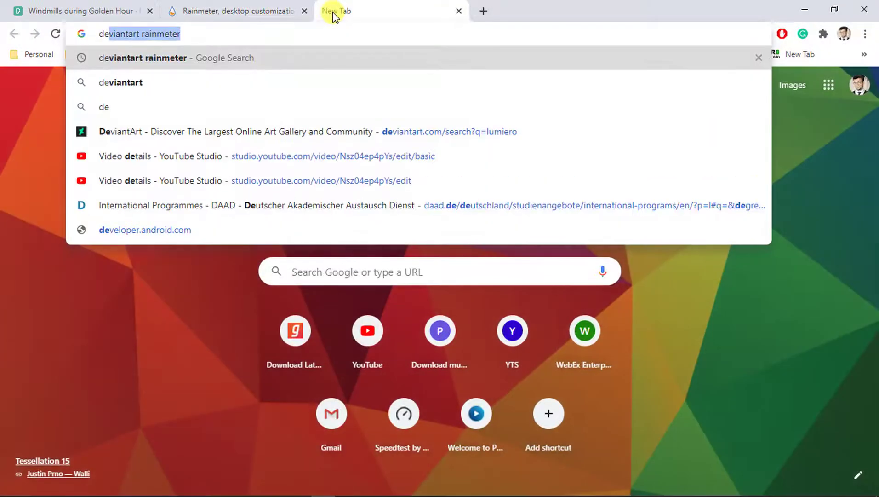
{"action": "key", "text": "Return"}
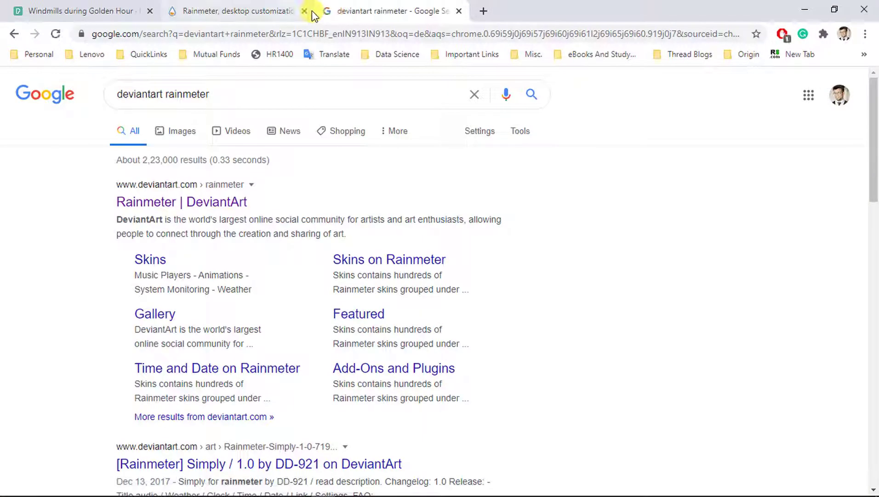
{"action": "left_click", "coordinate": [171, 201]}
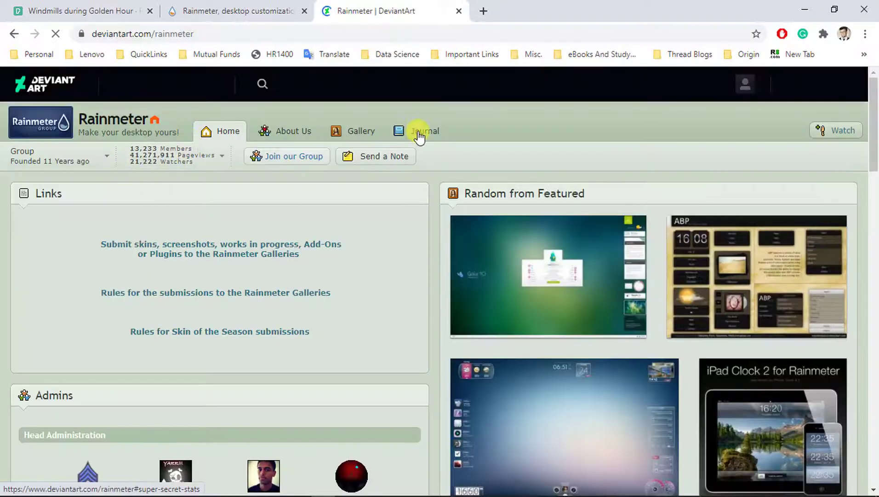
- Search DeviantArt for 'lumiero', open the Lumiero skin page, and start its download
{"action": "left_click", "coordinate": [279, 90]}
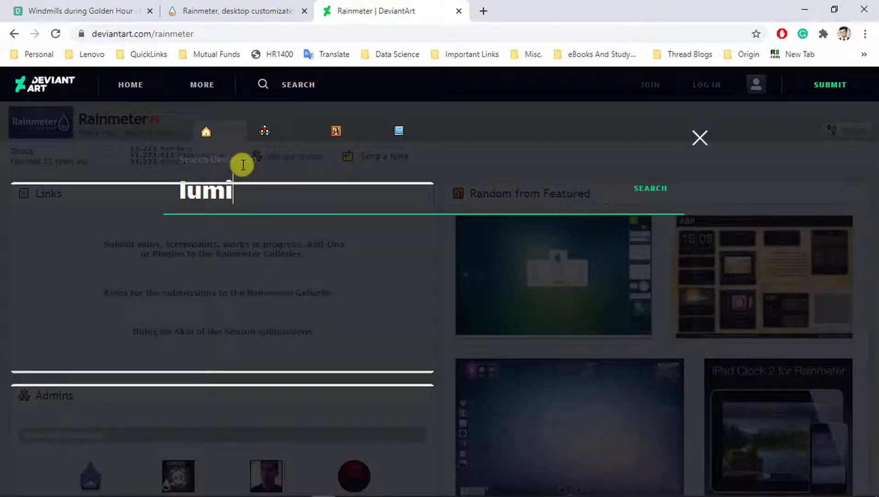
{"action": "key", "text": "Return"}
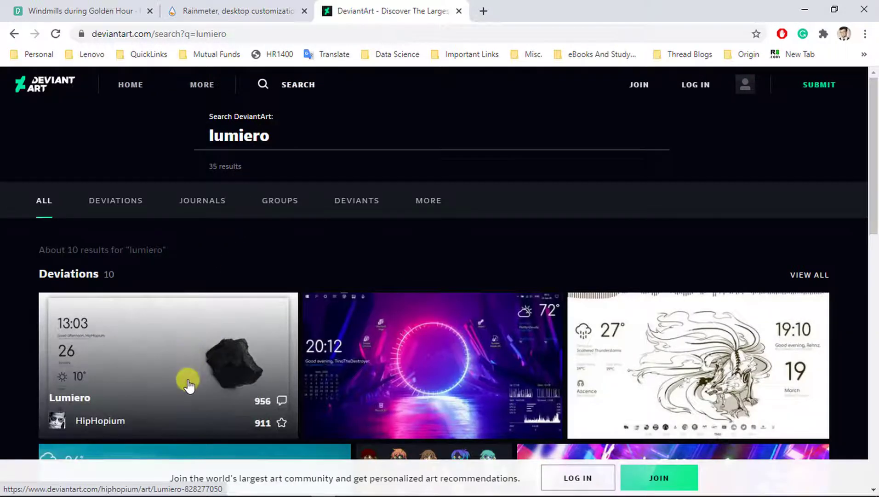
{"action": "scroll", "coordinate": [188, 386], "scroll_direction": "down", "scroll_amount": 1}
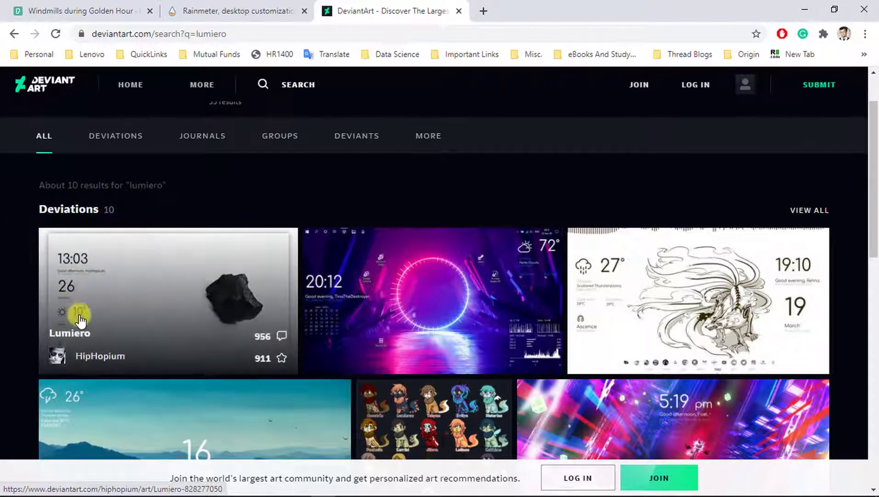
{"action": "left_click", "coordinate": [164, 301]}
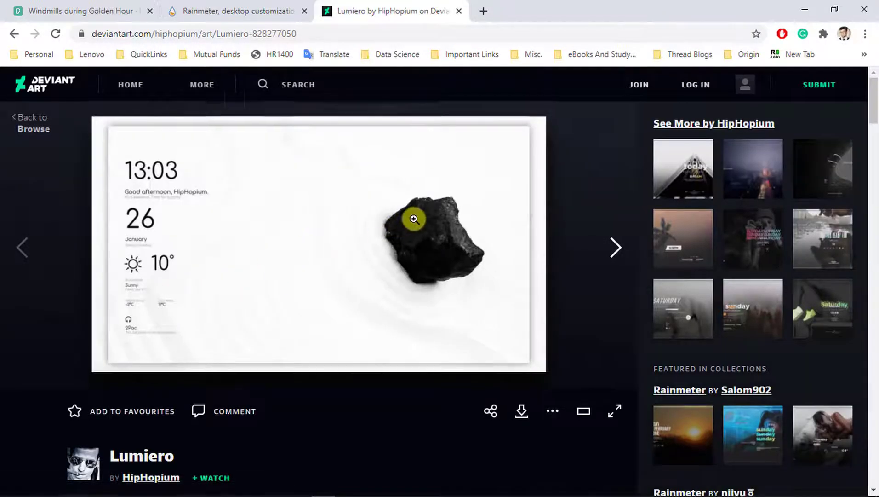
{"action": "scroll", "coordinate": [414, 218], "scroll_direction": "down", "scroll_amount": 1}
{"action": "left_click", "coordinate": [522, 351]}
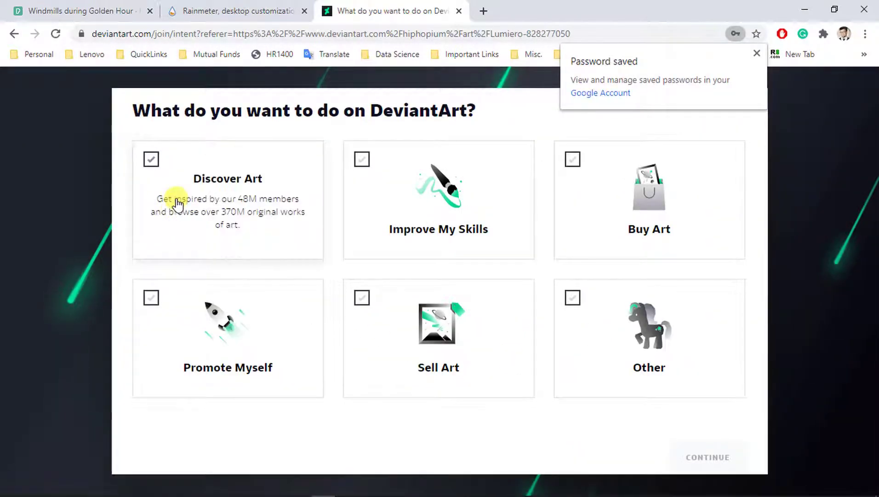
- Choose Discover Art, pick Anime and Manga, Cute and Kawaii, Digital Art, and dismiss the email prompt
{"action": "left_click", "coordinate": [151, 160]}
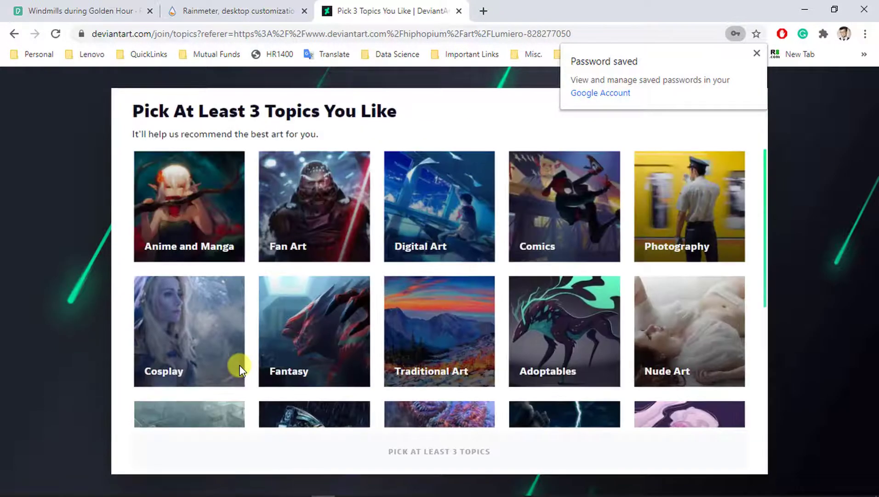
{"action": "left_click", "coordinate": [757, 54]}
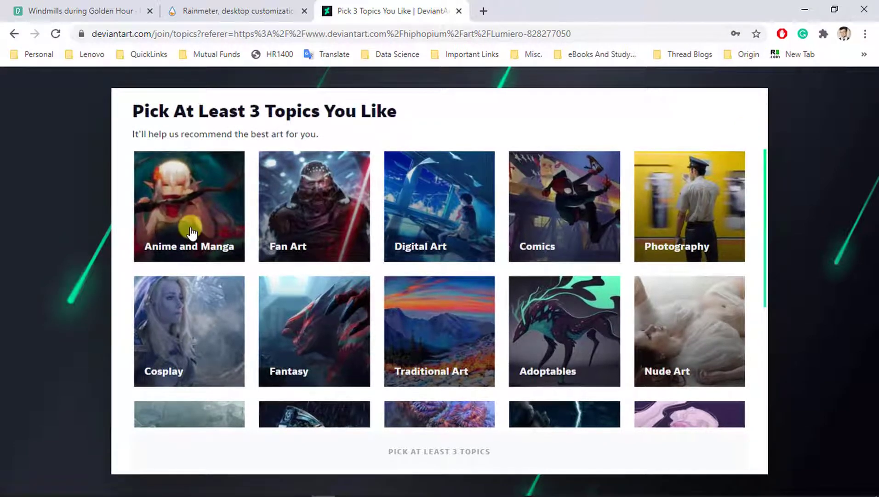
{"action": "left_click", "coordinate": [196, 251]}
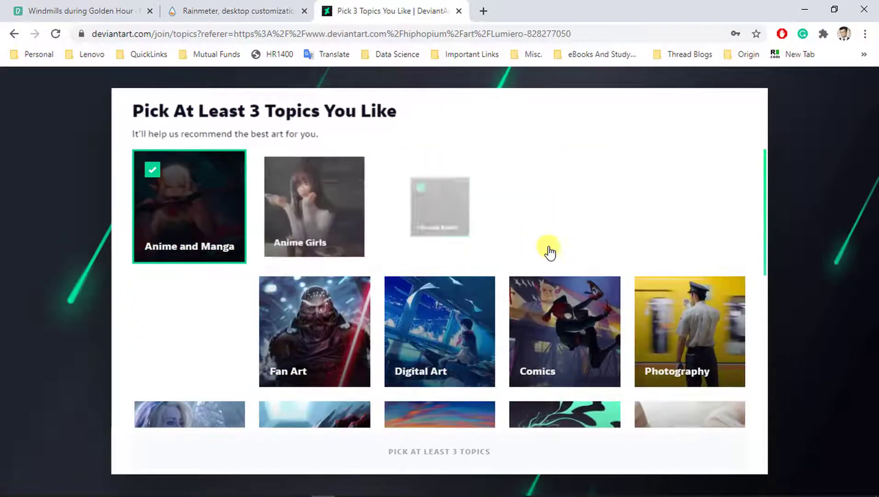
{"action": "left_click", "coordinate": [488, 256]}
{"action": "scroll", "coordinate": [476, 379], "scroll_direction": "down", "scroll_amount": 2}
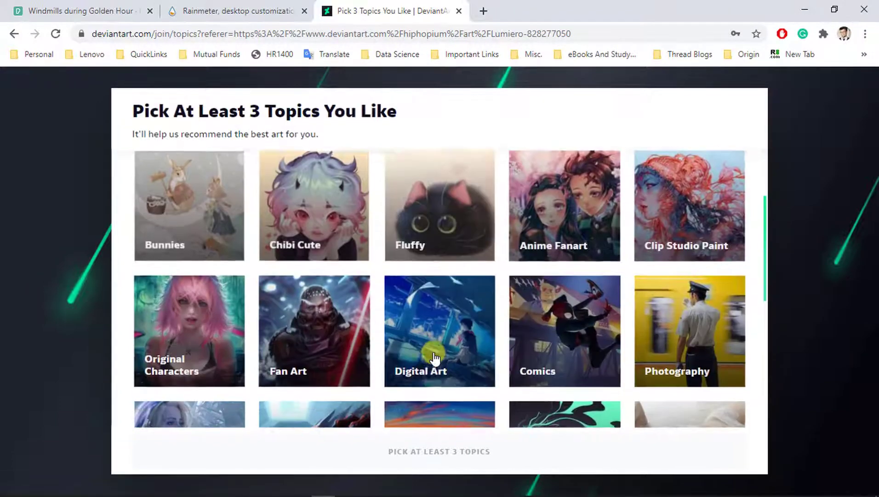
{"action": "left_click", "coordinate": [452, 377]}
{"action": "left_click", "coordinate": [485, 449]}
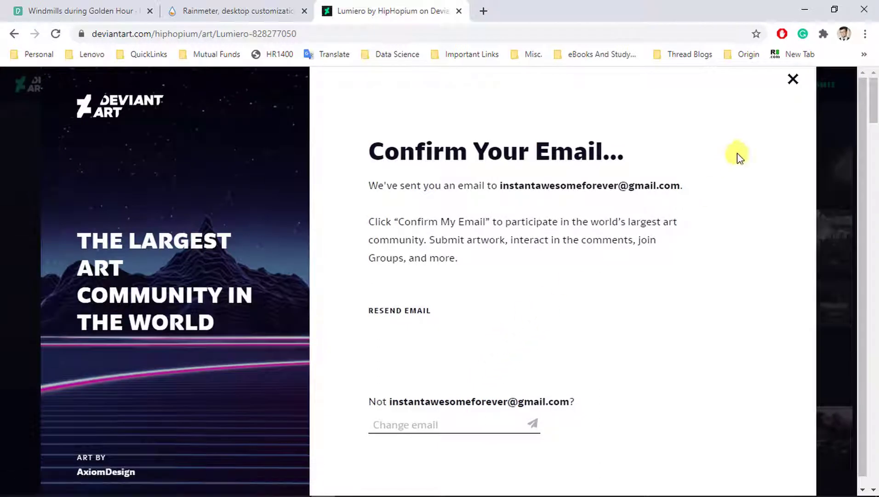
{"action": "left_click", "coordinate": [793, 80]}
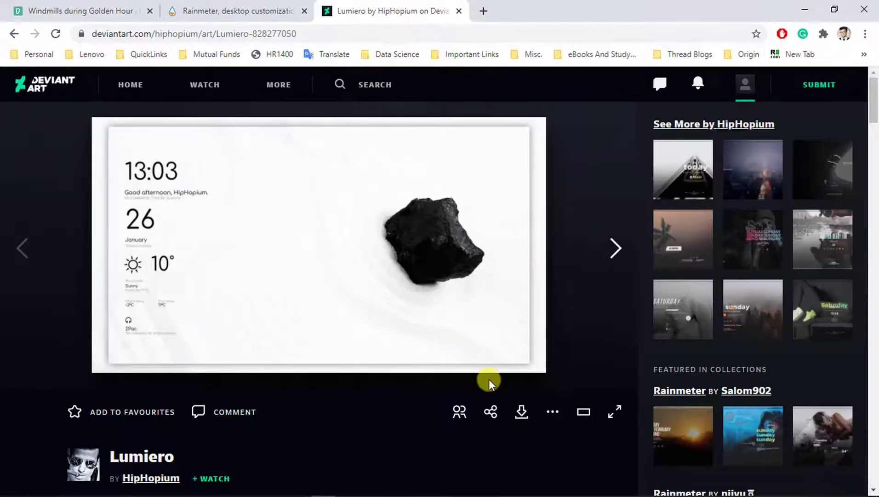
- Download lumiero__by_hiphopium_ddp4unu.rmskin and show it in the Downloads folder
{"action": "left_click", "coordinate": [522, 411]}
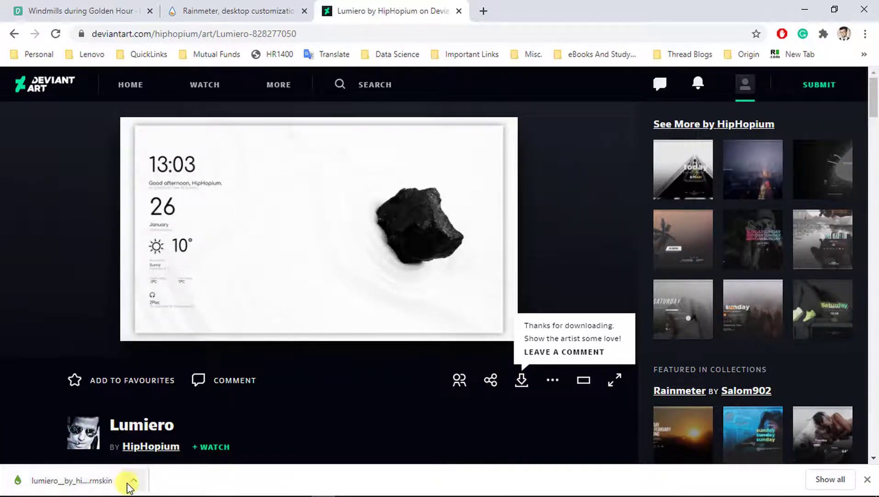
{"action": "left_click", "coordinate": [134, 480]}
{"action": "left_click", "coordinate": [158, 437]}
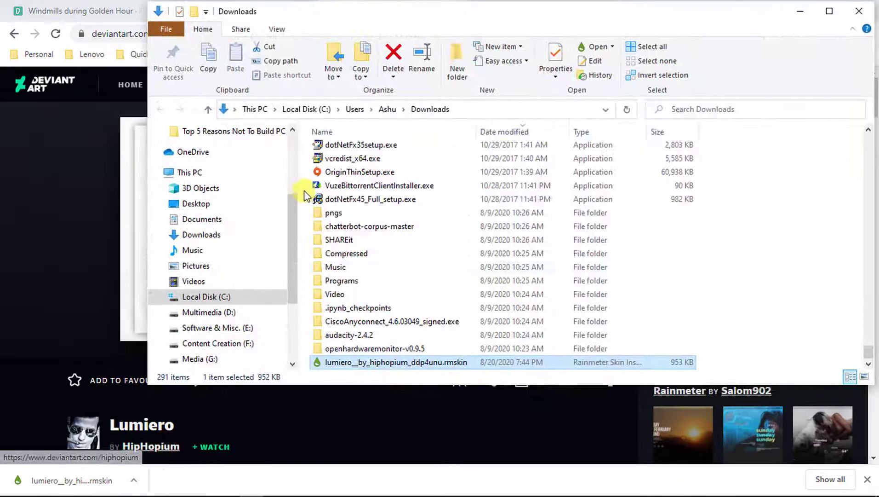
- Install the Lumiero skin and layout, then minimize File Explorer and Chrome to reveal the desktop
{"action": "double_click", "coordinate": [358, 363]}
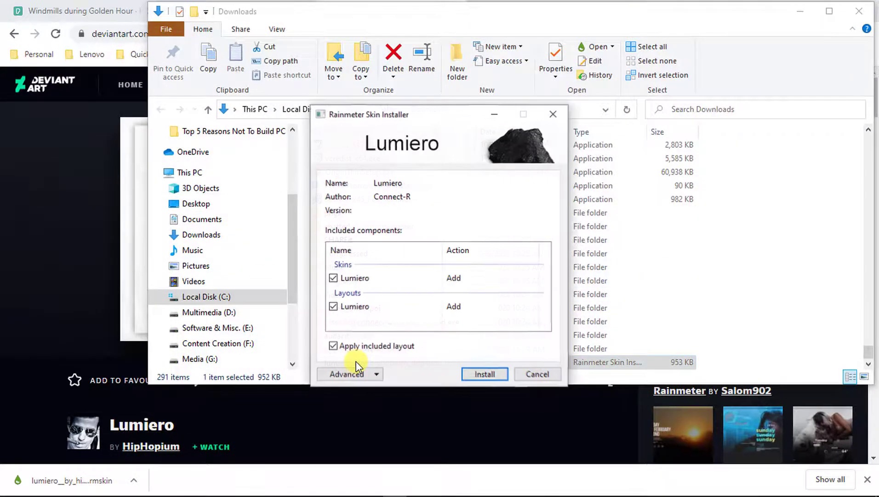
{"action": "left_click", "coordinate": [484, 374]}
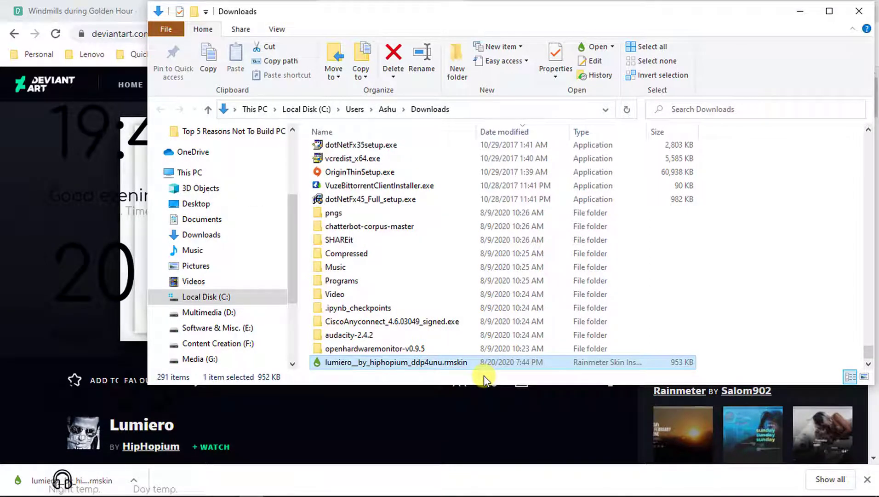
{"action": "left_click", "coordinate": [801, 10]}
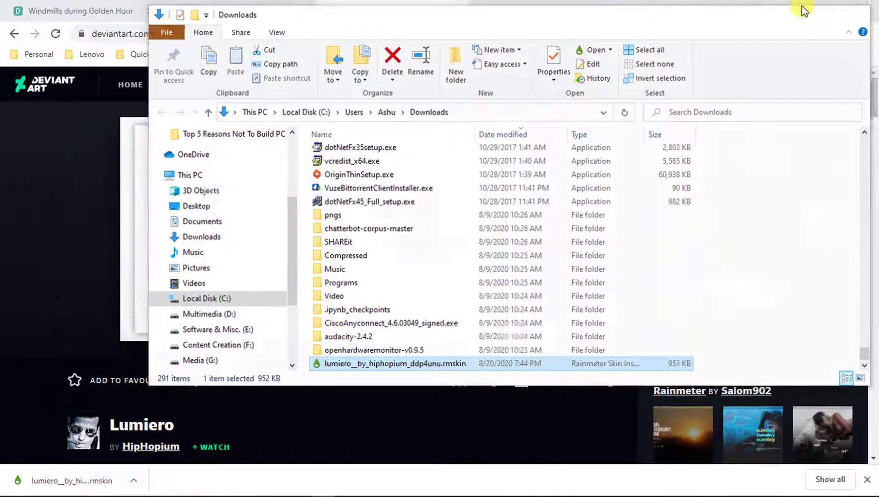
{"action": "left_click", "coordinate": [806, 9]}
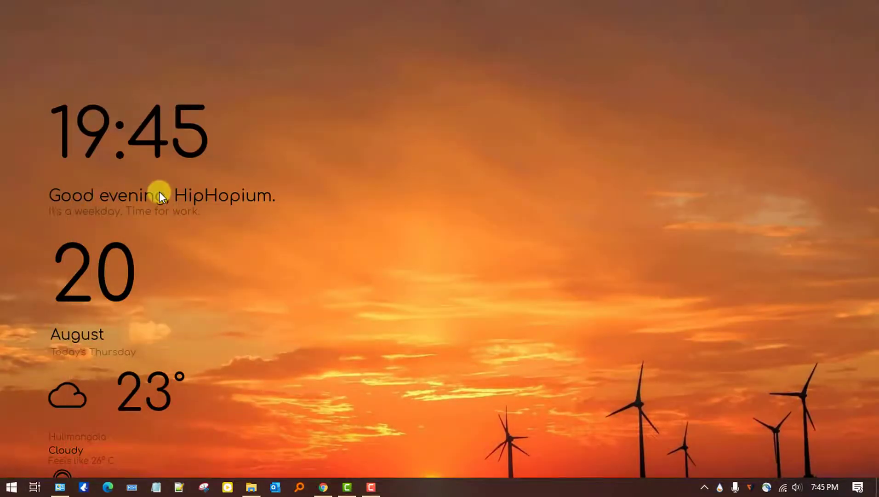
- Drag the clock and 22 August date widgets to the top-right and the weather widget to the top-left
{"action": "left_click", "coordinate": [323, 487]}
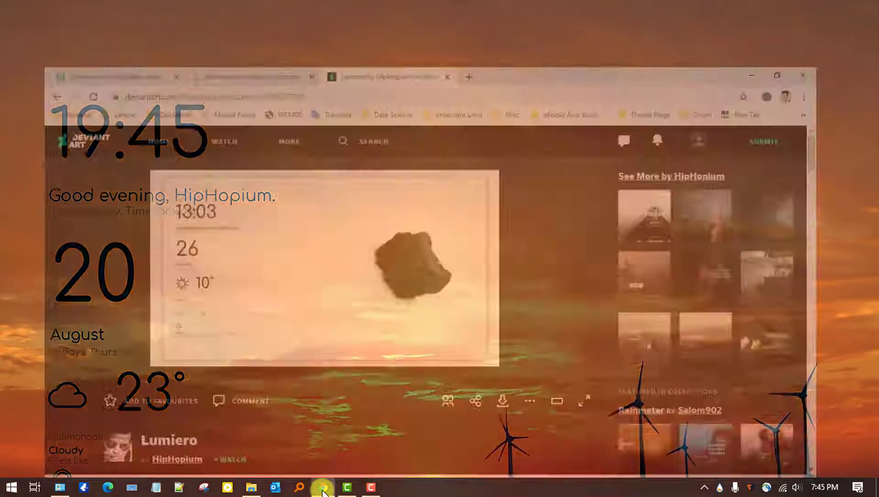
{"action": "left_click", "coordinate": [323, 488]}
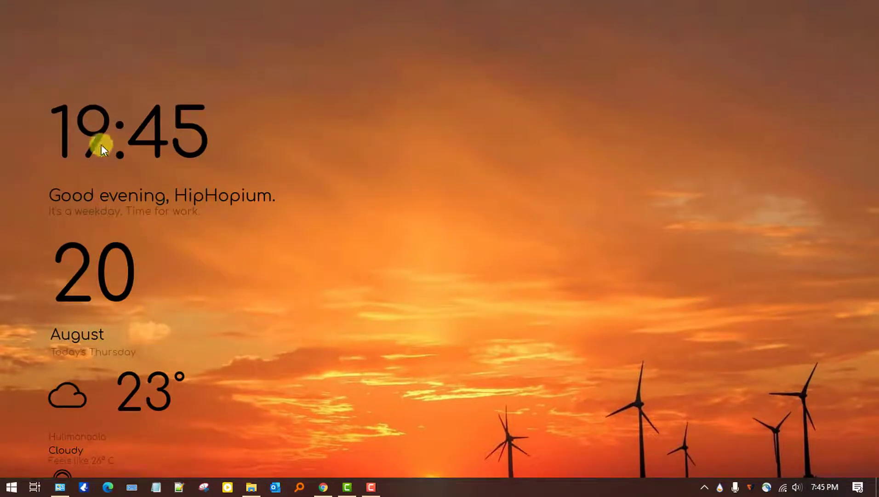
{"action": "left_click", "coordinate": [357, 494]}
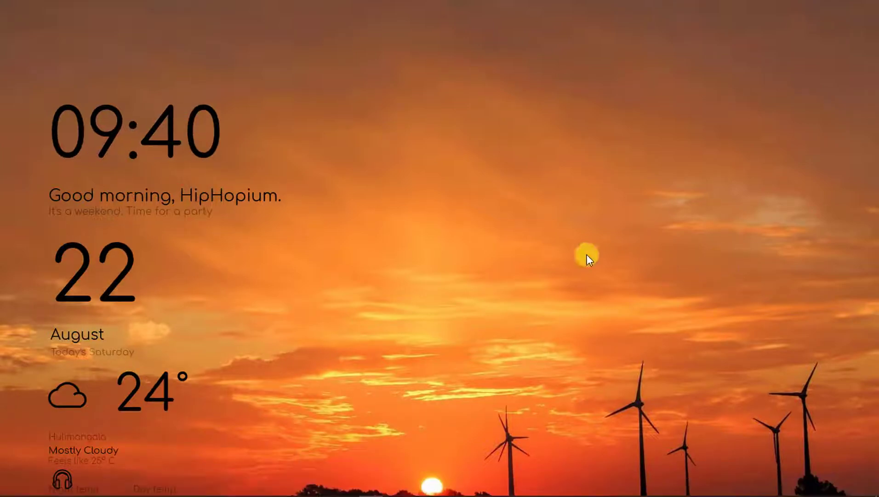
{"action": "left_click_drag", "start_coordinate": [169, 177], "coordinate": [873, 255]}
{"action": "left_click_drag", "start_coordinate": [98, 318], "coordinate": [702, 68]}
{"action": "left_click_drag", "start_coordinate": [734, 221], "coordinate": [748, 189]}
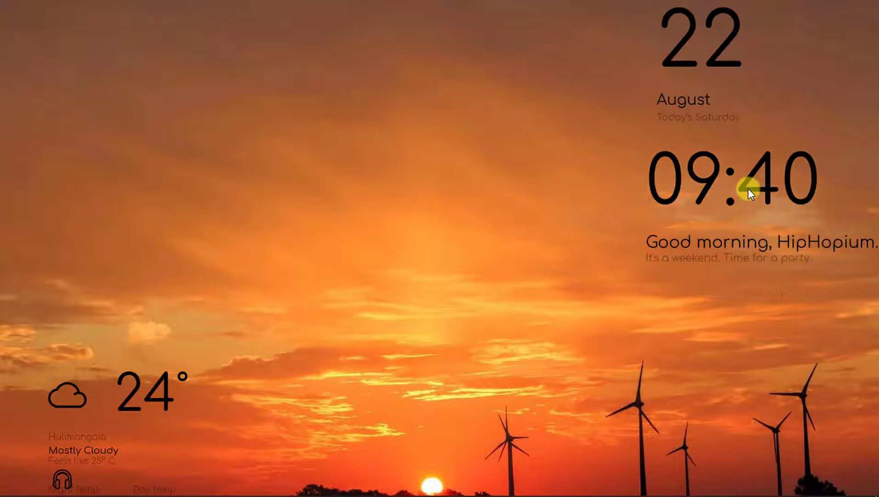
{"action": "left_click_drag", "start_coordinate": [79, 369], "coordinate": [27, 11]}
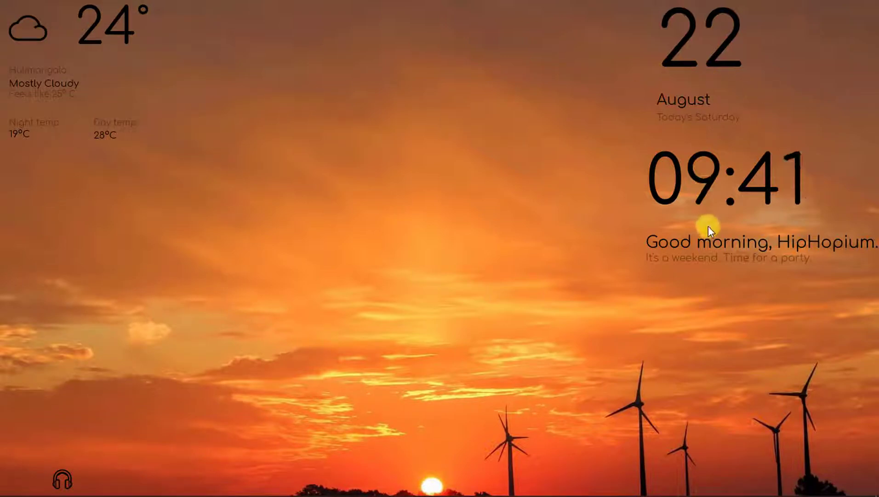
- Edit the clock skin's Time.ini, changing Scale=3.95 to 2.0
{"action": "right_click", "coordinate": [734, 199]}
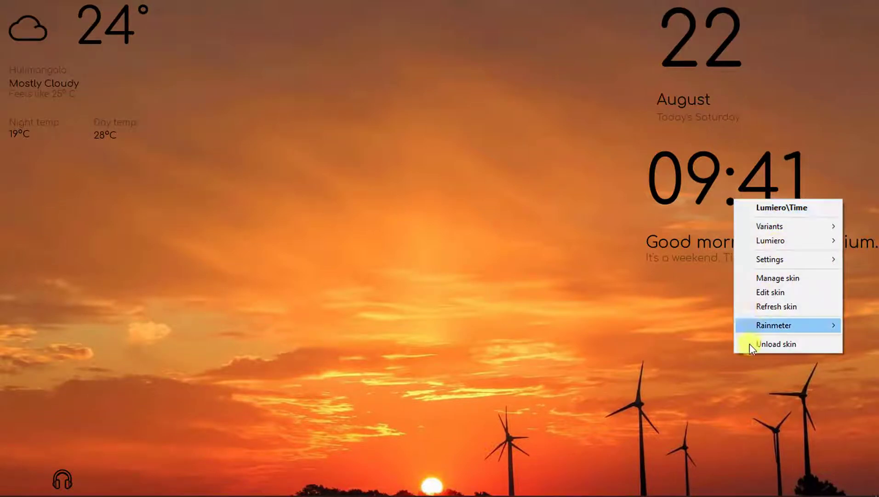
{"action": "left_click", "coordinate": [784, 293]}
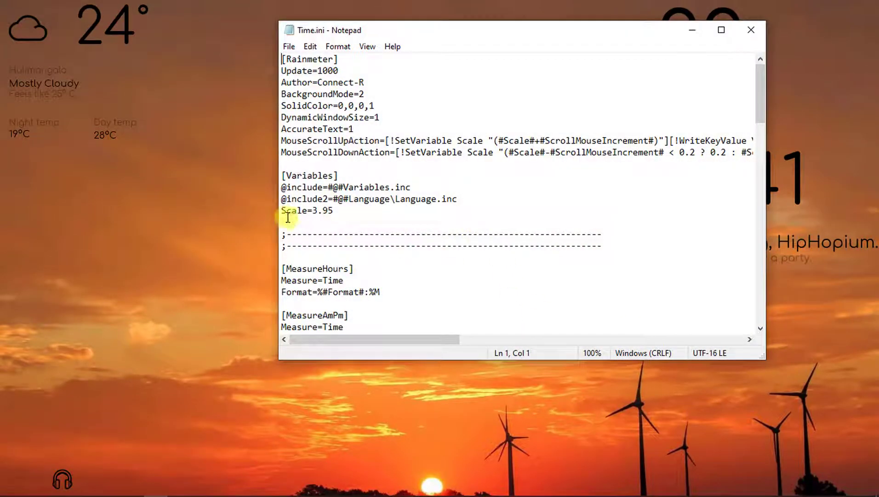
{"action": "left_click_drag", "start_coordinate": [281, 210], "coordinate": [529, 225]}
{"action": "left_click", "coordinate": [338, 210]}
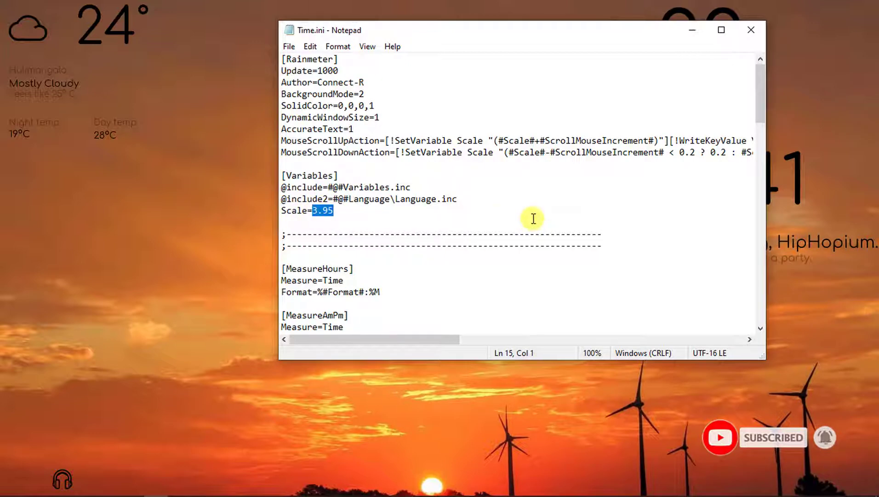
{"action": "key", "text": "BackSpace"}
{"action": "key", "text": "Return"}
{"action": "key", "text": "Left"}
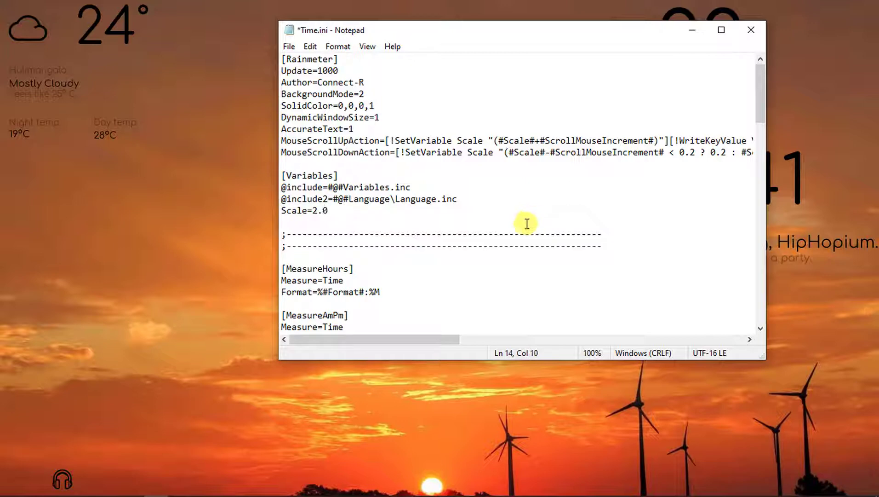
- Save Time.ini and shift the Notepad window left to uncover the clock
{"action": "left_click", "coordinate": [289, 46]}
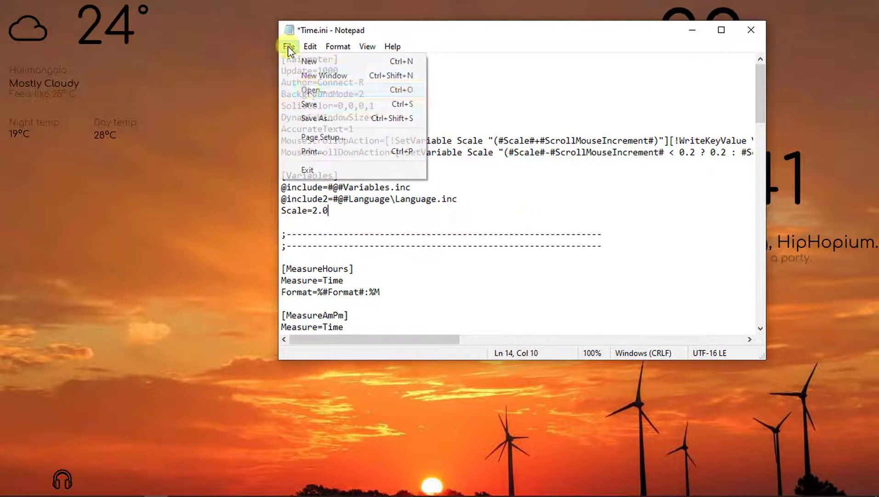
{"action": "left_click", "coordinate": [310, 104]}
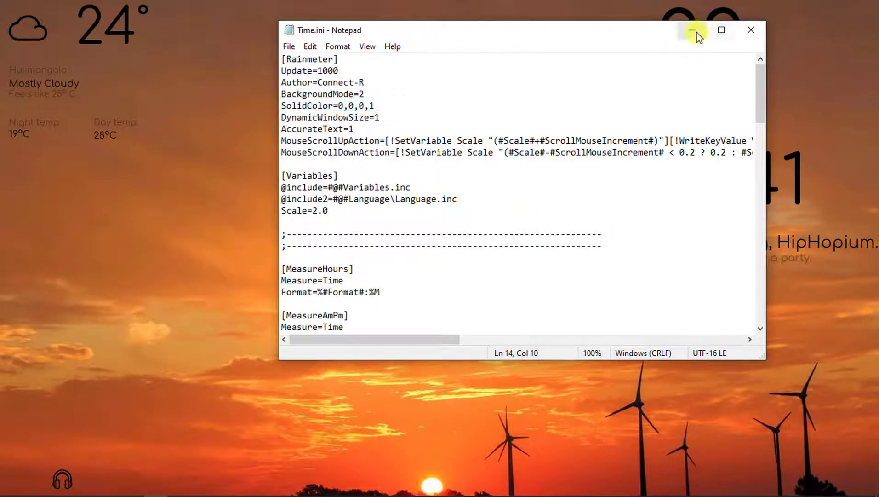
{"action": "left_click_drag", "start_coordinate": [628, 33], "coordinate": [473, 43]}
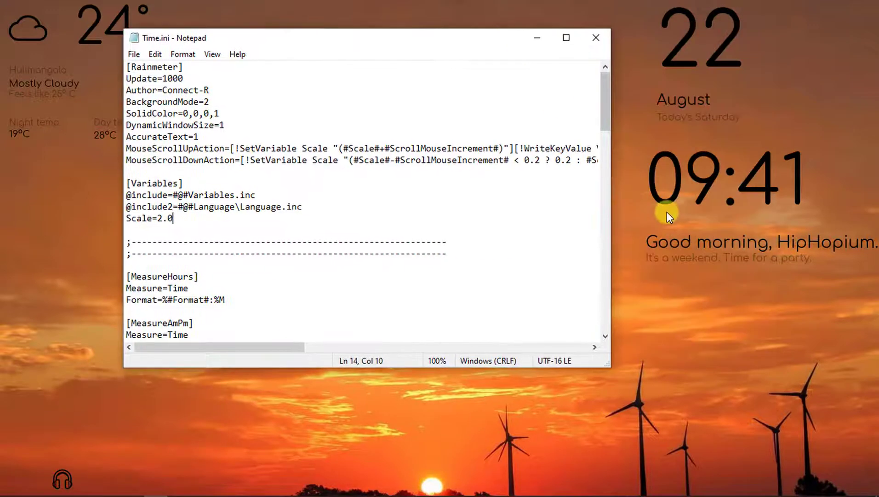
- Refresh the clock skin, change its Scale to 2.5 and save Time.ini
{"action": "right_click", "coordinate": [754, 187]}
{"action": "left_click", "coordinate": [788, 295]}
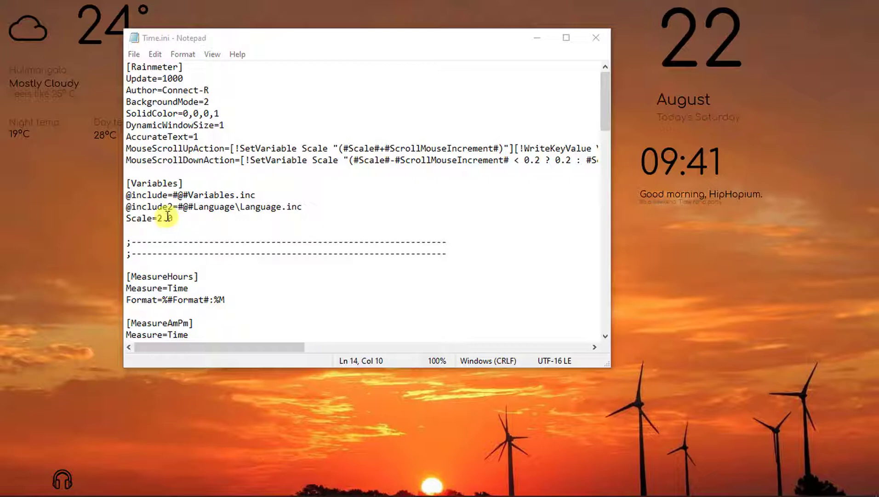
{"action": "left_click_drag", "start_coordinate": [168, 217], "coordinate": [241, 218]}
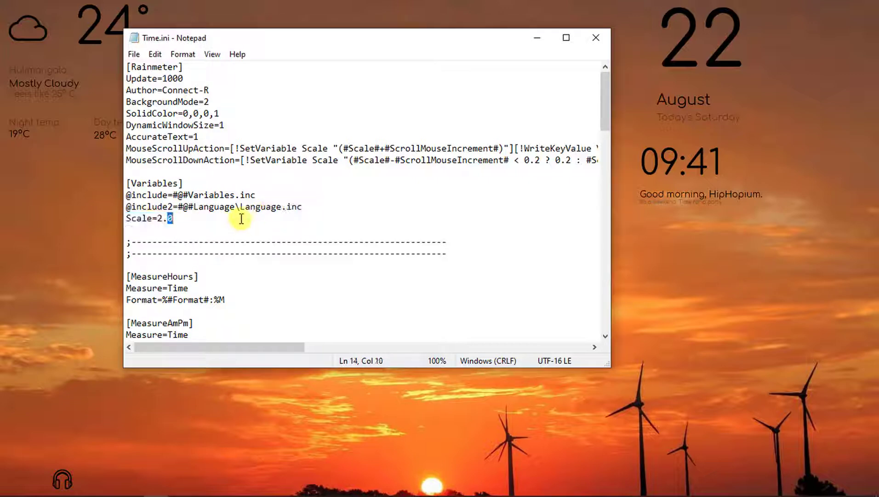
{"action": "left_click", "coordinate": [134, 53]}
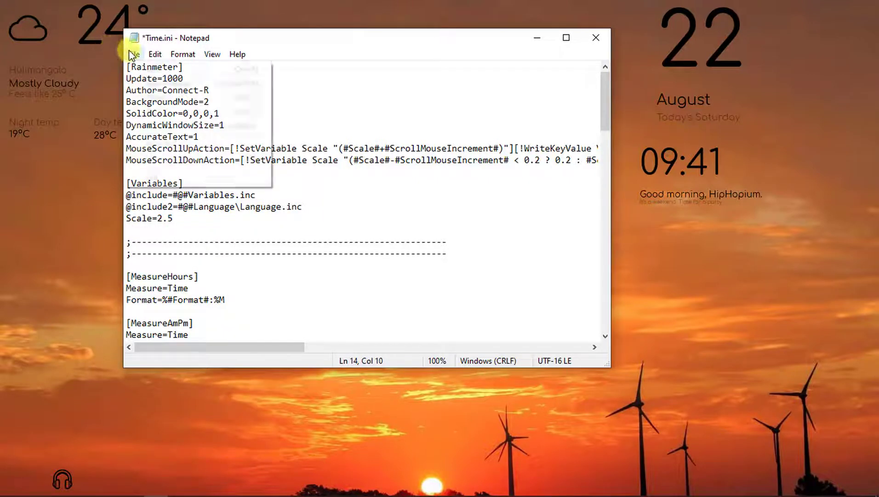
{"action": "left_click", "coordinate": [166, 111]}
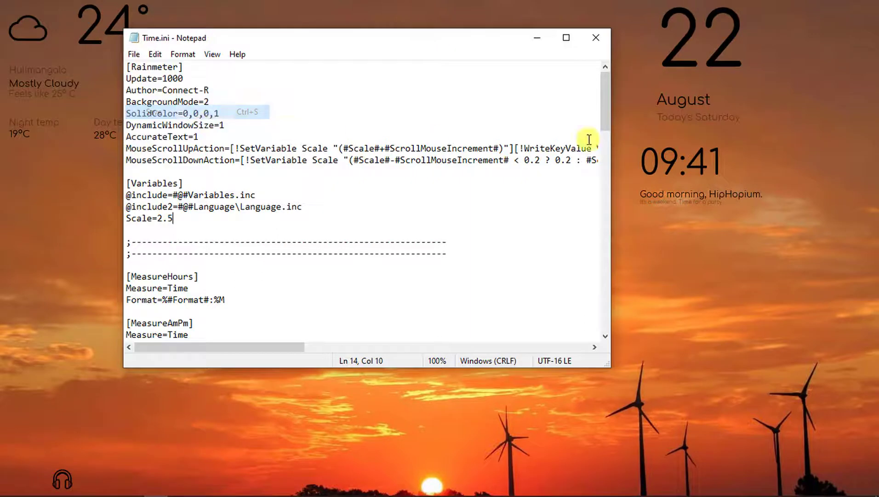
- Refresh the clock at Scale 2.5, realign clock and date at the top-right, then close Notepad
{"action": "right_click", "coordinate": [665, 158]}
{"action": "left_click", "coordinate": [702, 271]}
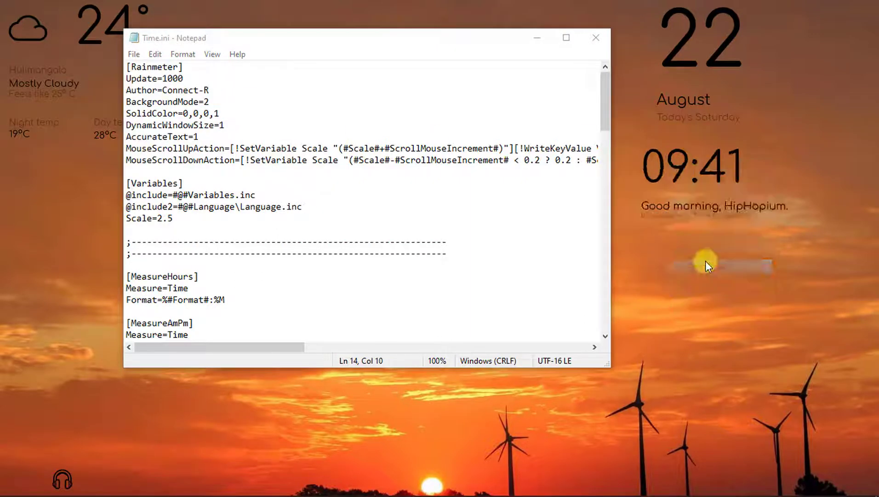
{"action": "left_click_drag", "start_coordinate": [836, 202], "coordinate": [841, 190]}
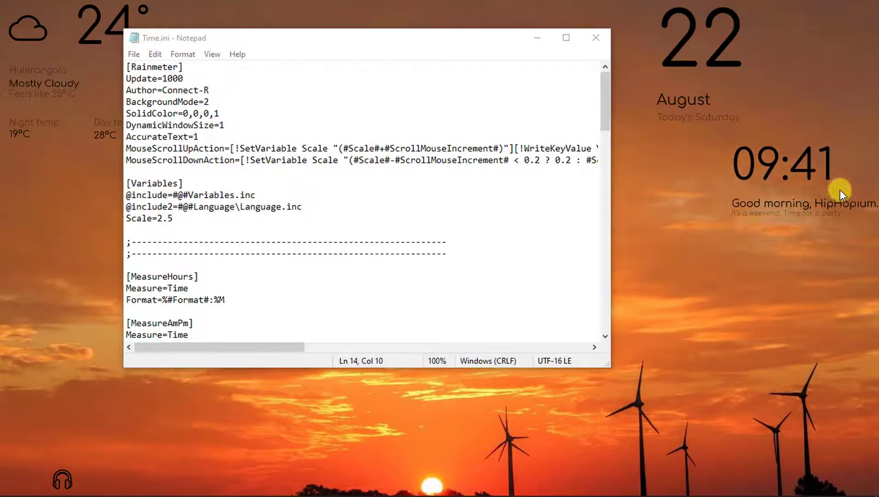
{"action": "left_click_drag", "start_coordinate": [729, 90], "coordinate": [779, 82]}
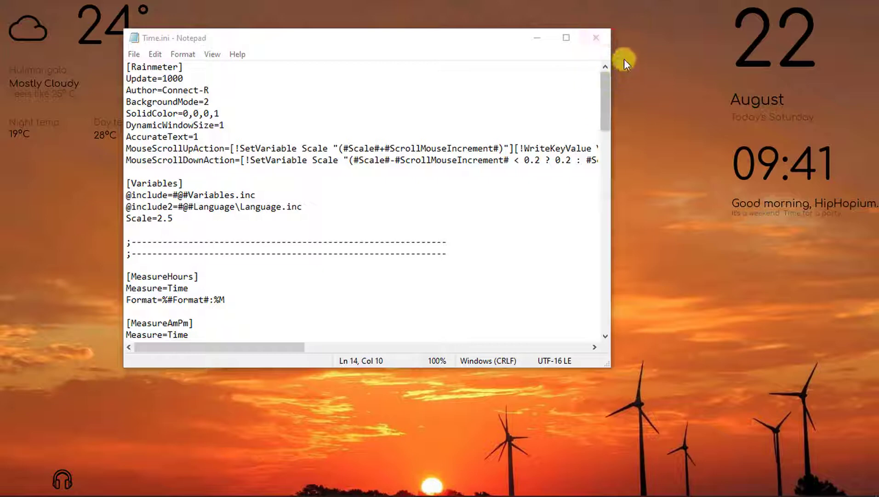
{"action": "left_click", "coordinate": [602, 33]}
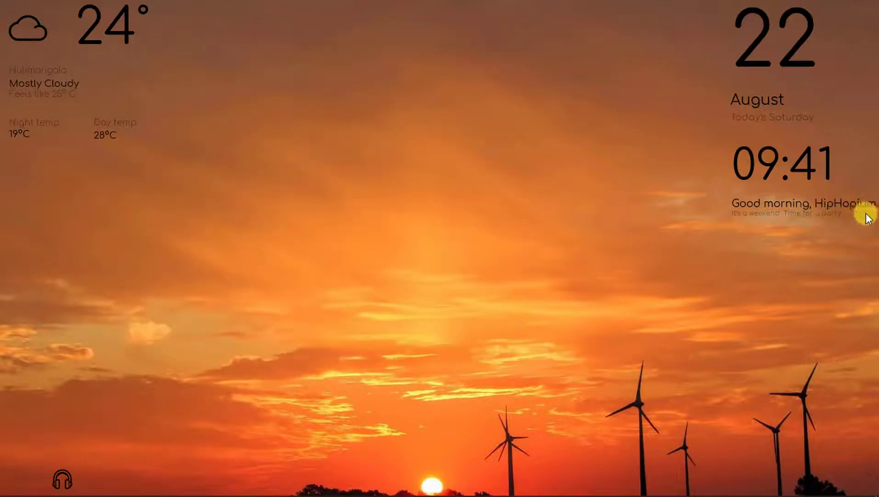
- In the clock skin's Time.ini, replace the #Your User Name# placeholder with the user's name
{"action": "right_click", "coordinate": [744, 196]}
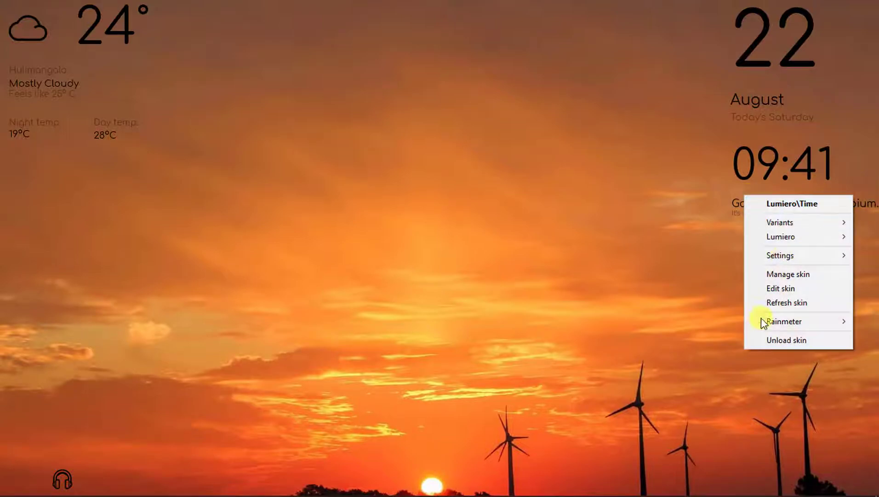
{"action": "left_click", "coordinate": [779, 287]}
{"action": "scroll", "coordinate": [279, 239], "scroll_direction": "down", "scroll_amount": 19}
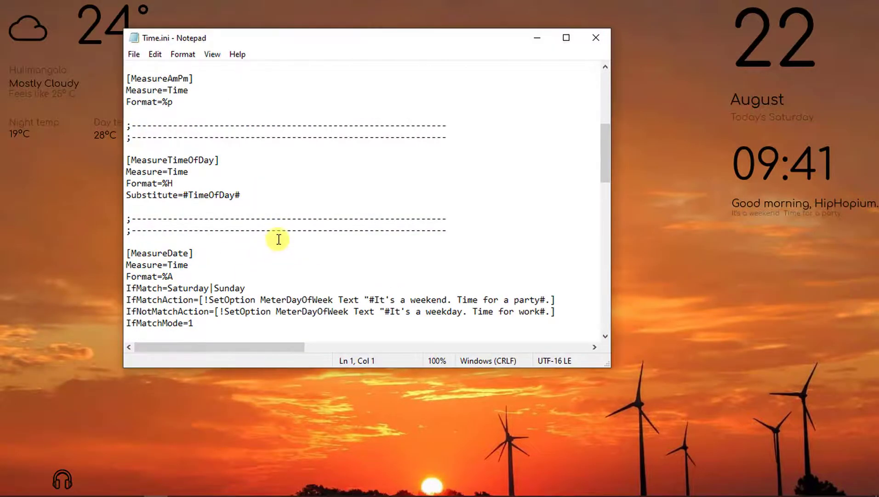
{"action": "scroll", "coordinate": [283, 238], "scroll_direction": "down", "scroll_amount": 8}
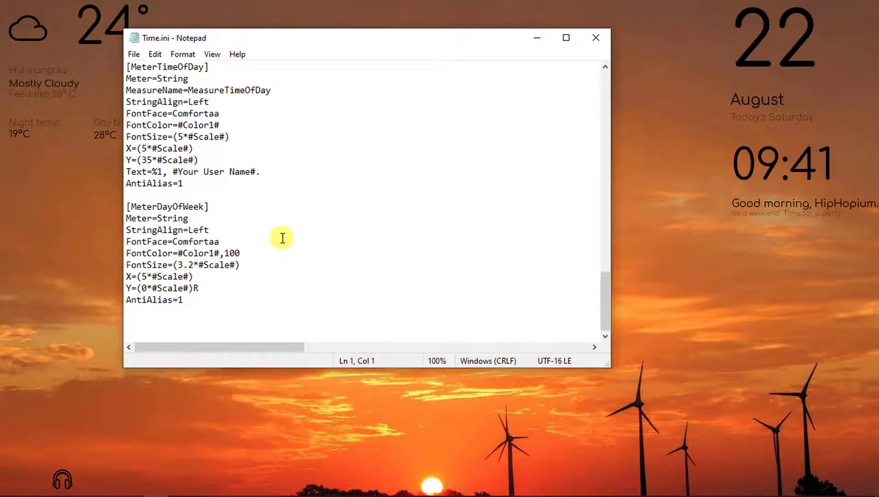
{"action": "left_click", "coordinate": [177, 171]}
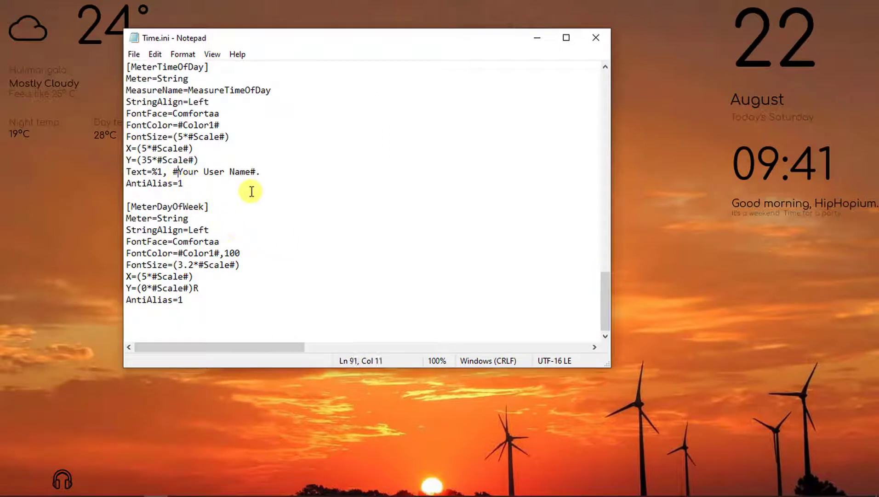
{"action": "left_click_drag", "start_coordinate": [173, 171], "coordinate": [252, 172]}
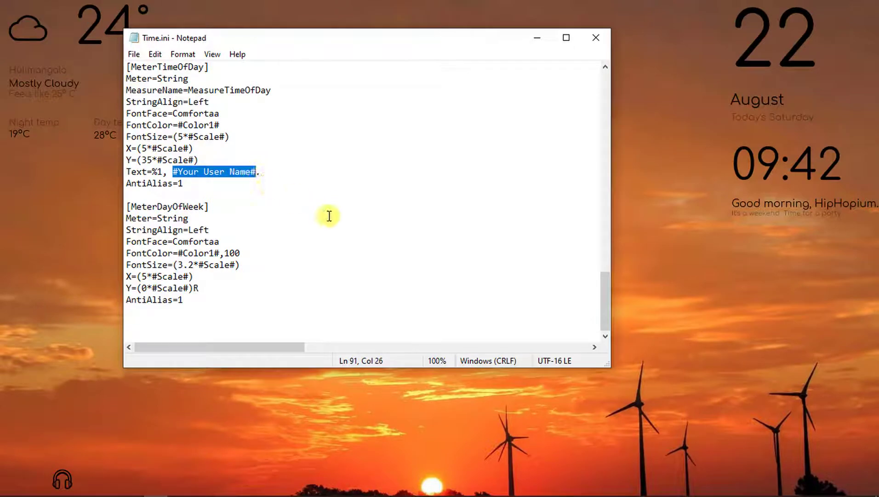
{"action": "type", "text": "A"}
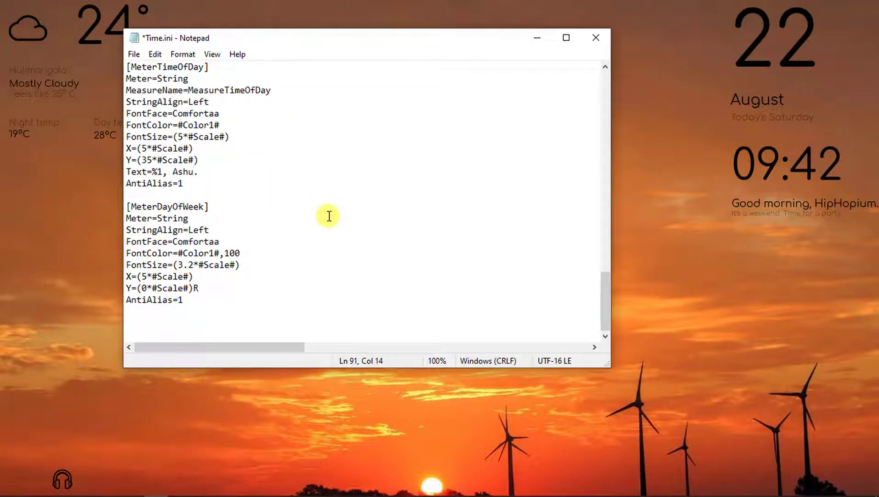
{"action": "type", "text": "shu"}
- Save Time.ini, refresh the clock skin to show the new greeting, and close Notepad
{"action": "left_click", "coordinate": [133, 54]}
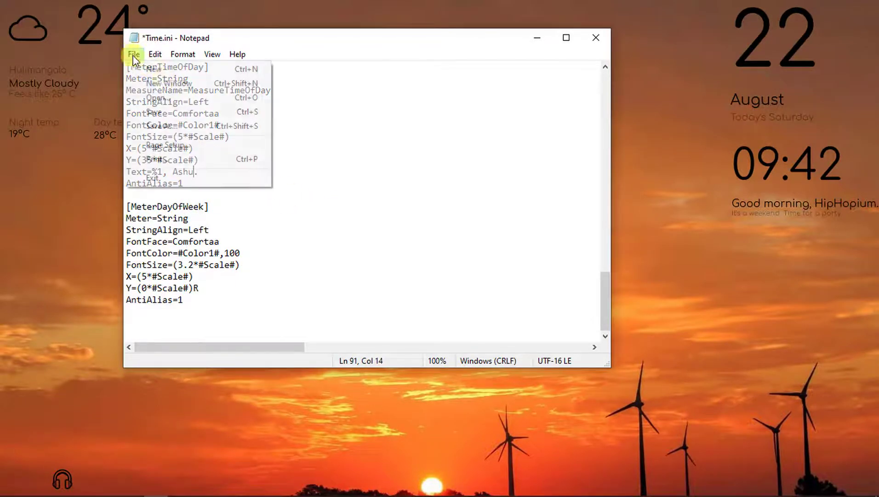
{"action": "left_click", "coordinate": [167, 113]}
{"action": "right_click", "coordinate": [810, 166]}
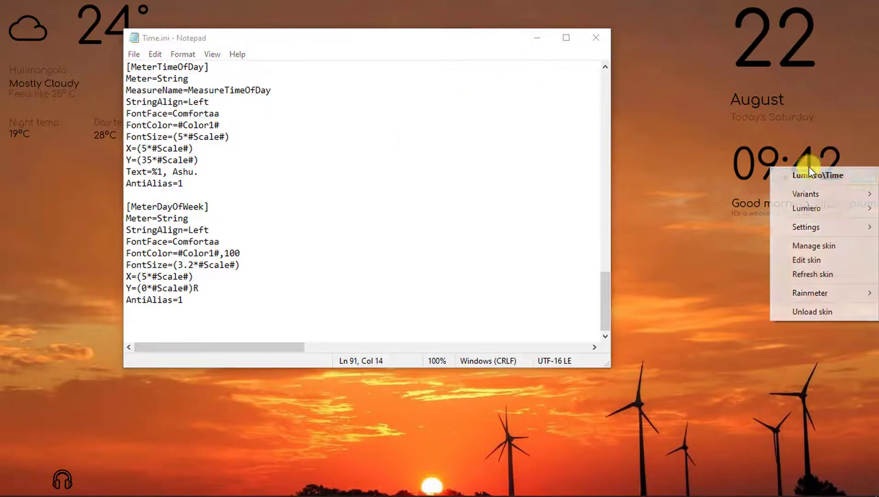
{"action": "left_click", "coordinate": [799, 272]}
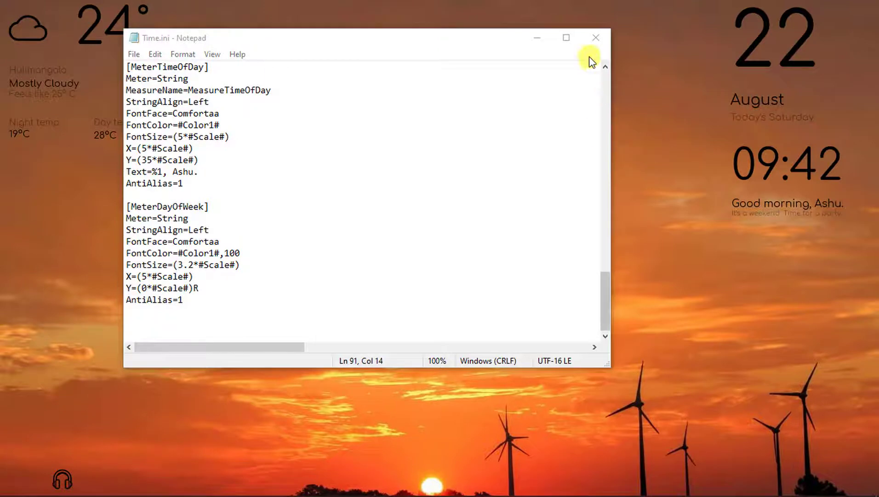
{"action": "left_click", "coordinate": [596, 38]}
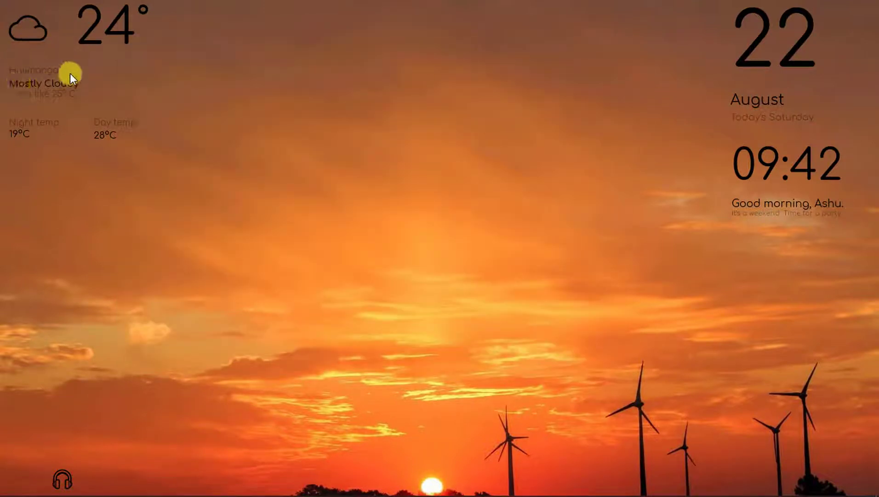
- Open the weather skin's Weather Forecast.ini and copy its Yahoo weather Url value
{"action": "right_click", "coordinate": [54, 77]}
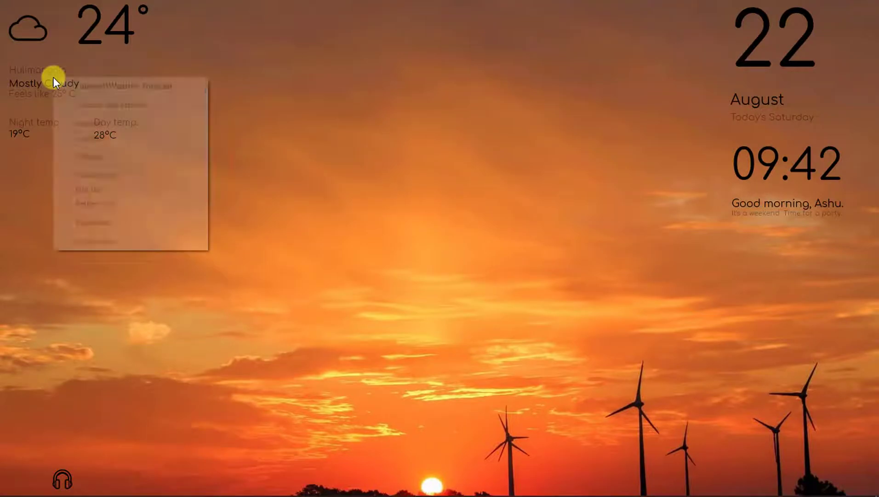
{"action": "left_click", "coordinate": [103, 196]}
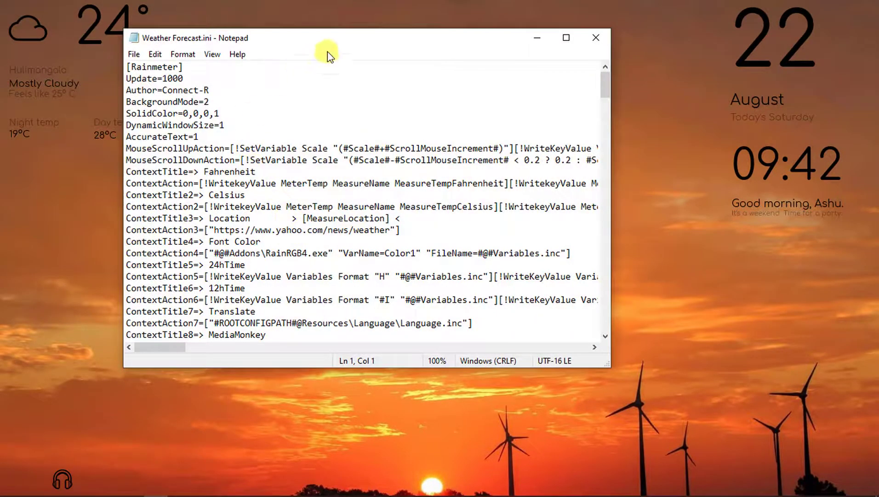
{"action": "left_click_drag", "start_coordinate": [326, 39], "coordinate": [478, 27]}
{"action": "scroll", "coordinate": [363, 138], "scroll_direction": "down", "scroll_amount": 13}
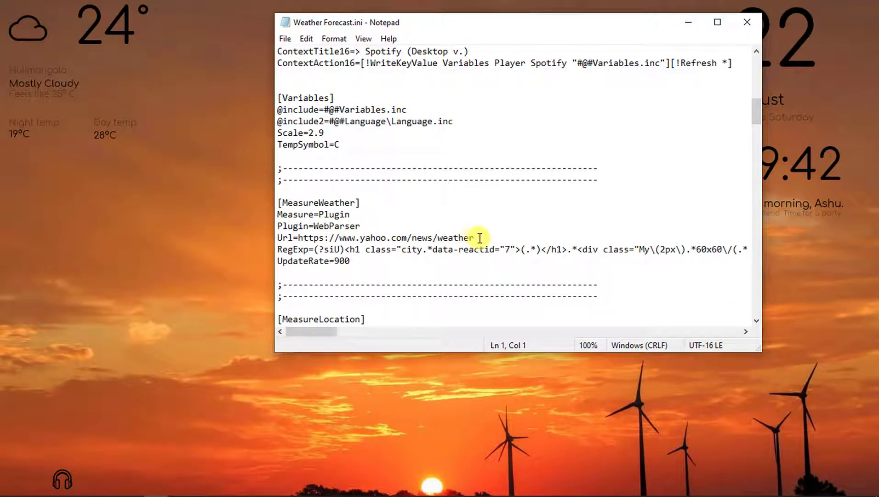
{"action": "left_click_drag", "start_coordinate": [480, 237], "coordinate": [310, 238]}
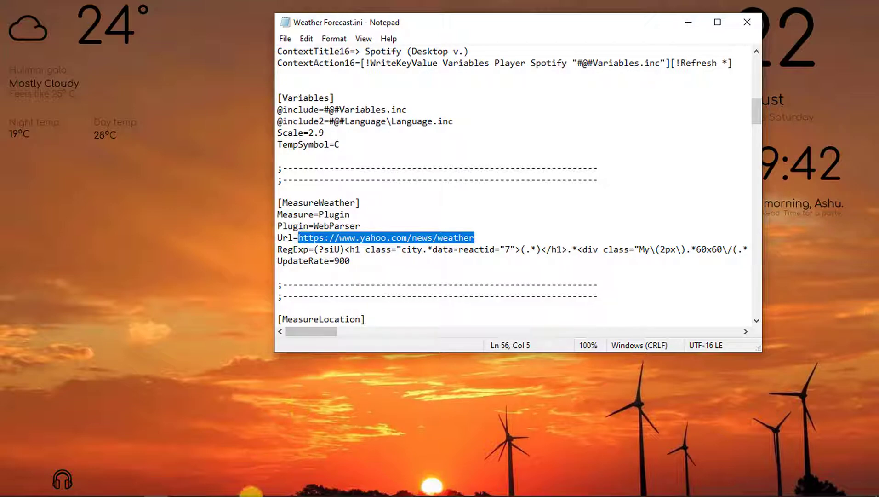
- Switch to the blank new tab in Chrome
{"action": "mouse_move", "coordinate": [356, 488]}
{"action": "left_click", "coordinate": [300, 486]}
{"action": "left_click", "coordinate": [323, 466]}
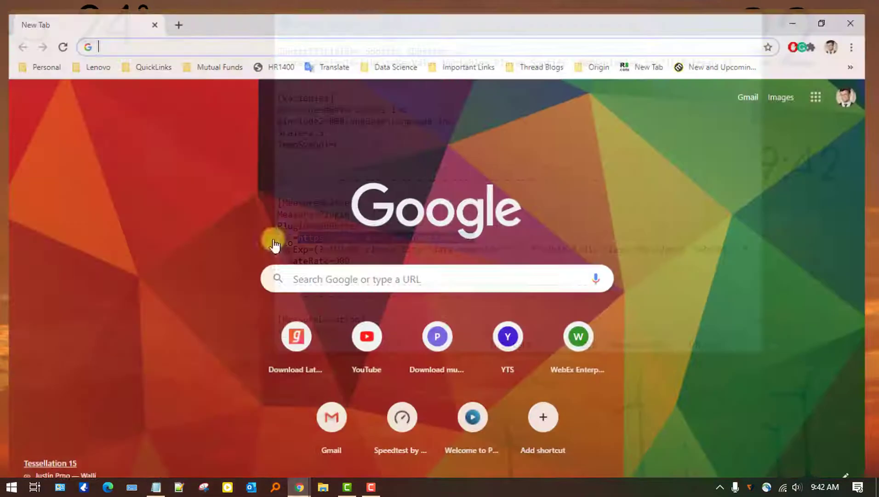
- Open the pasted Yahoo weather page and change its location to Bengaluru via a 'bangalore' search
{"action": "type", "text": "https://www.yahoo.com/news/weather"}
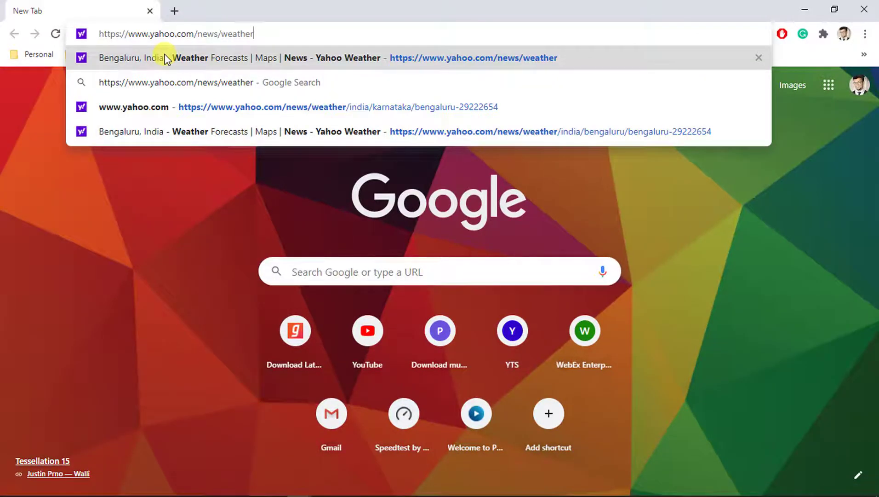
{"action": "left_click", "coordinate": [165, 59]}
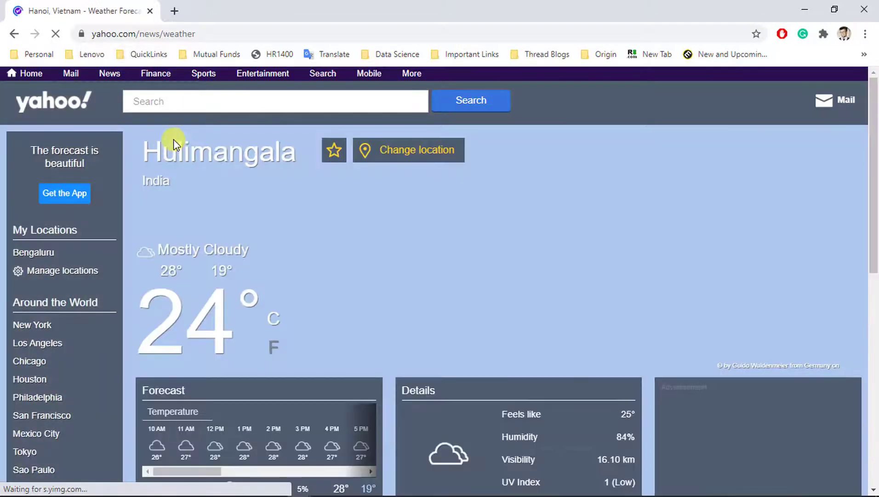
{"action": "left_click", "coordinate": [405, 159]}
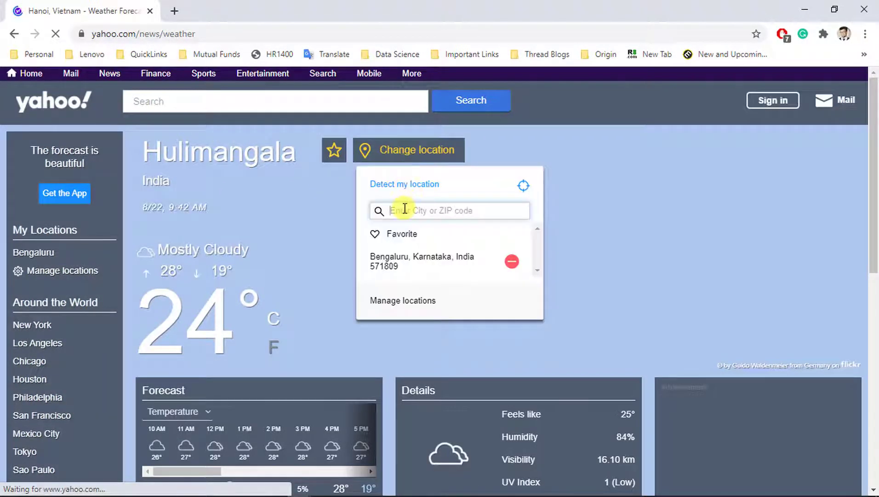
{"action": "type", "text": "ban"}
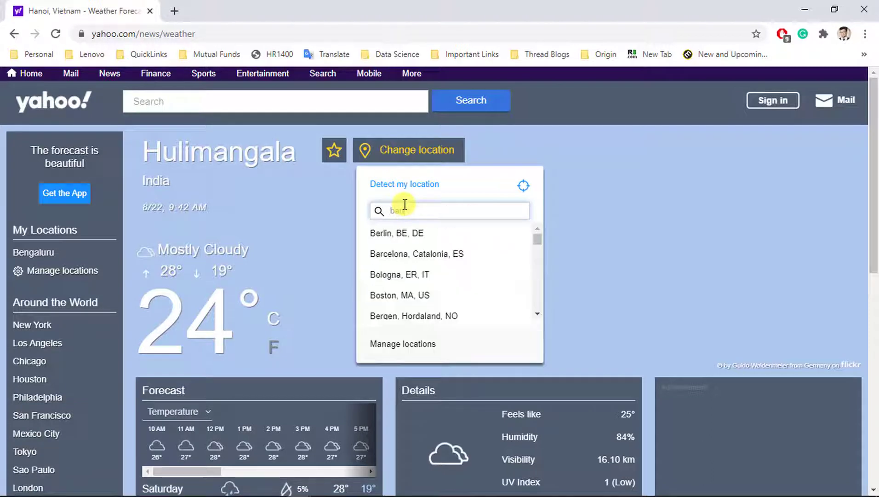
{"action": "type", "text": "galore"}
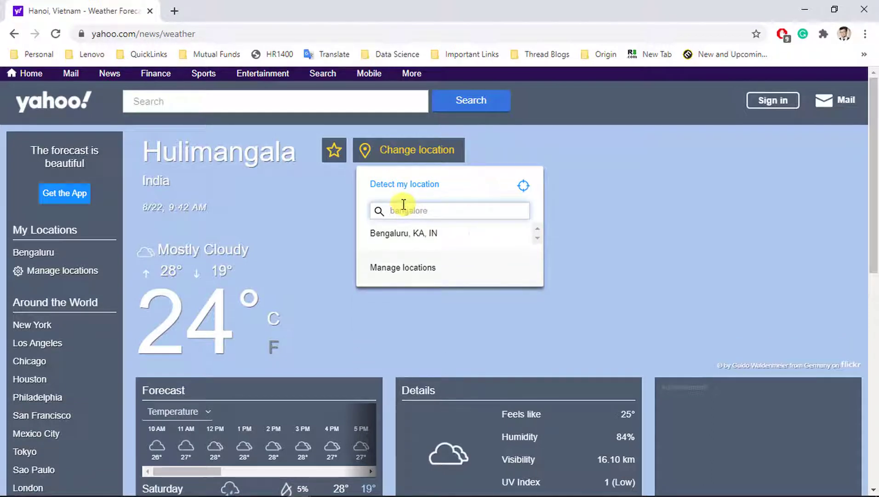
{"action": "left_click", "coordinate": [393, 233]}
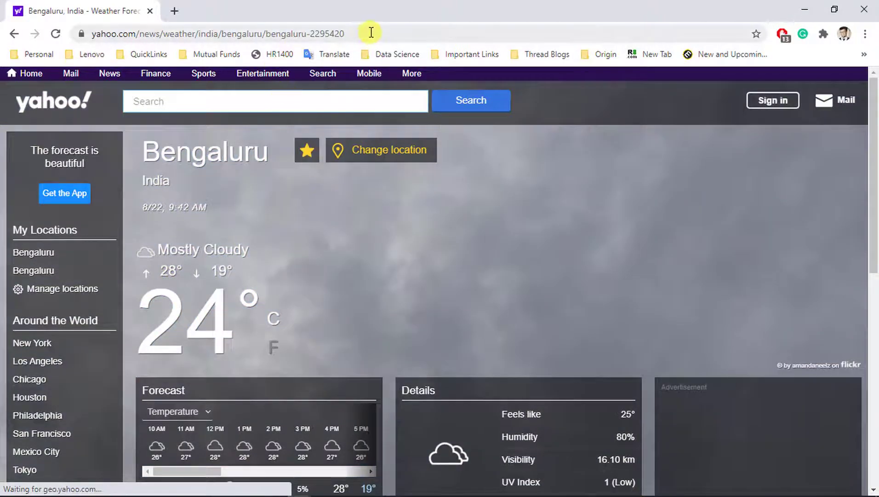
- Copy the Bengaluru page address and paste it over the Url value in Weather Forecast.ini
{"action": "left_click", "coordinate": [371, 33]}
{"action": "key", "text": "ctrl+c"}
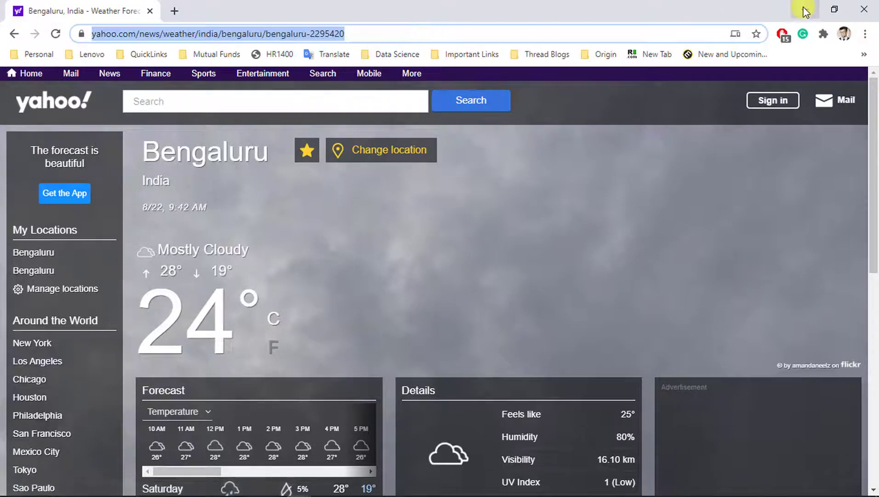
{"action": "left_click", "coordinate": [805, 9]}
{"action": "key", "text": "ctrl+v"}
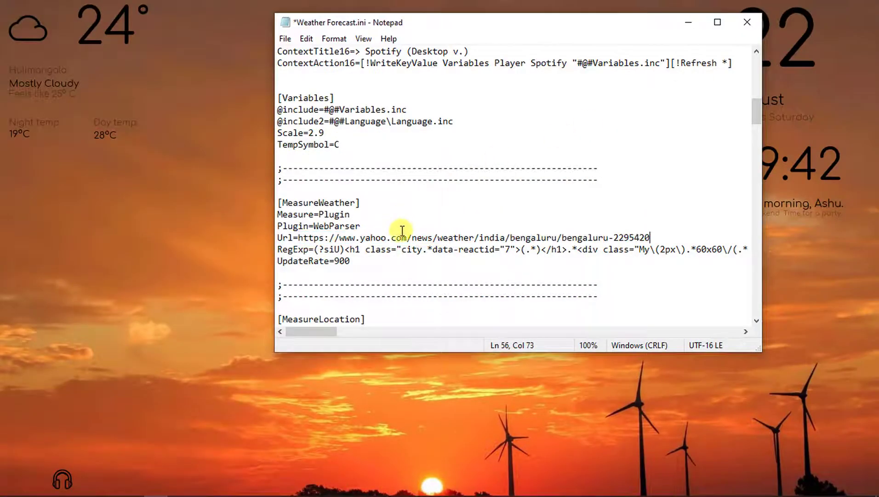
- Save Weather Forecast.ini, refresh the weather skin to show Bengaluru, and close Notepad
{"action": "left_click", "coordinate": [285, 39]}
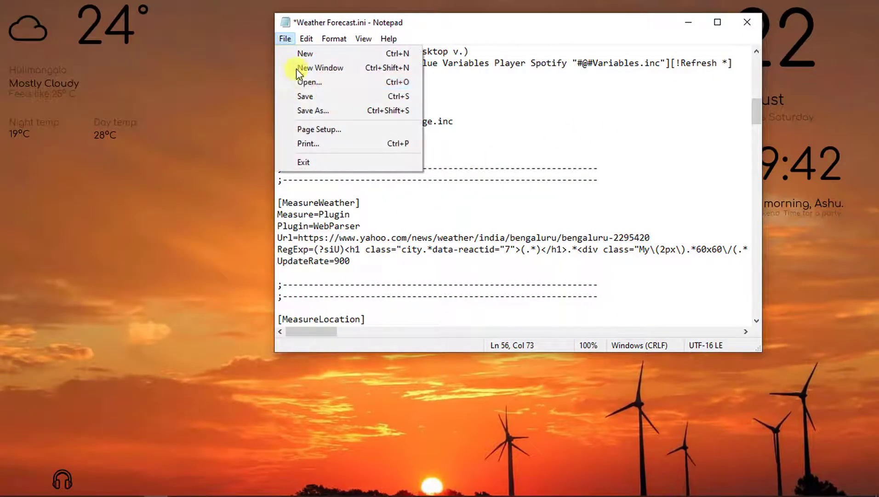
{"action": "left_click", "coordinate": [306, 95]}
{"action": "right_click", "coordinate": [68, 85]}
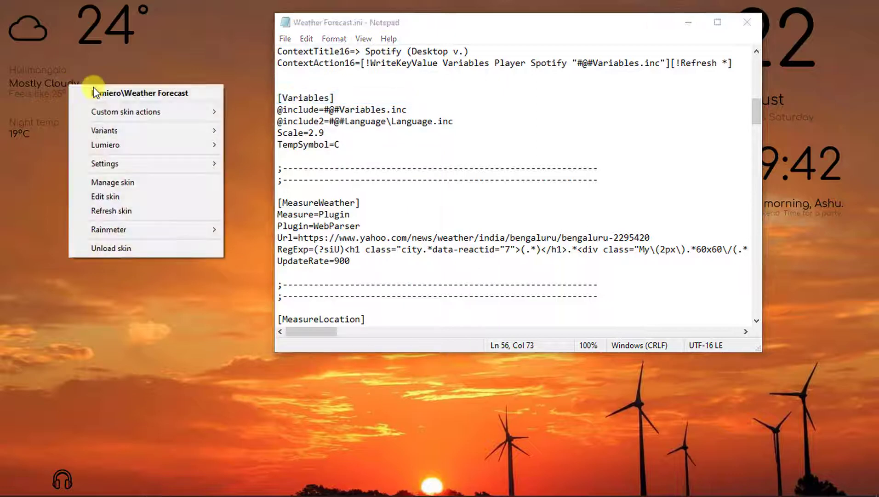
{"action": "left_click", "coordinate": [133, 206]}
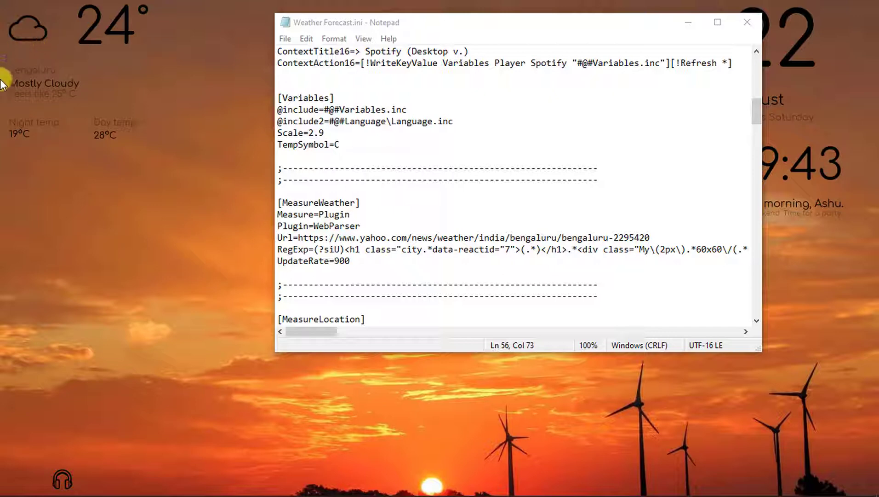
{"action": "left_click", "coordinate": [746, 30]}
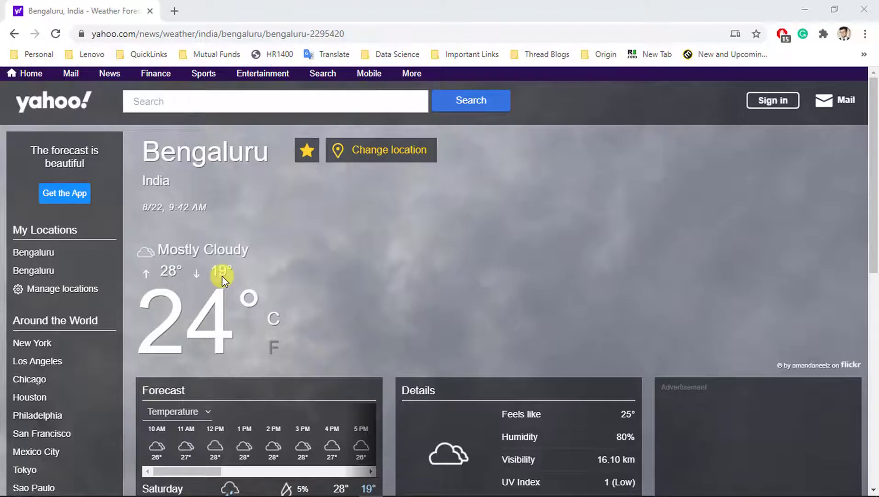
- Open the pasted mega.nz link in a new tab and download Blue Mountain_Theme Folder_Tanjim.zip (1.7 MB)
{"action": "left_click", "coordinate": [173, 12]}
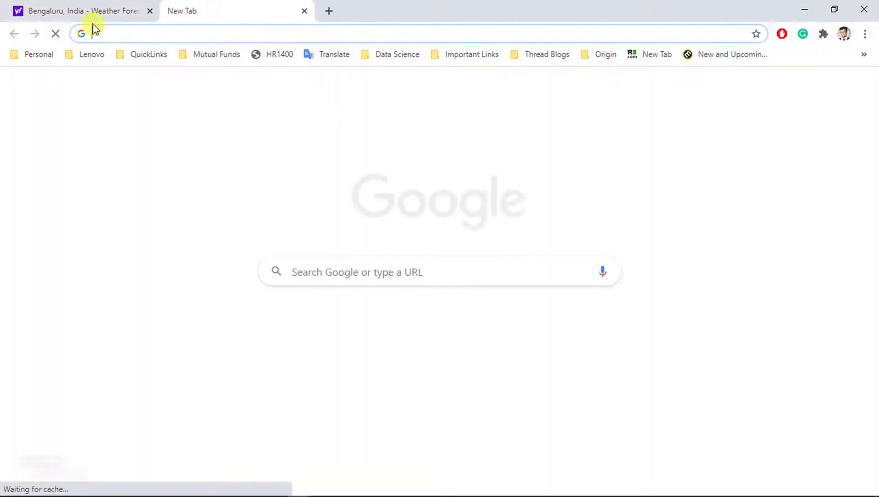
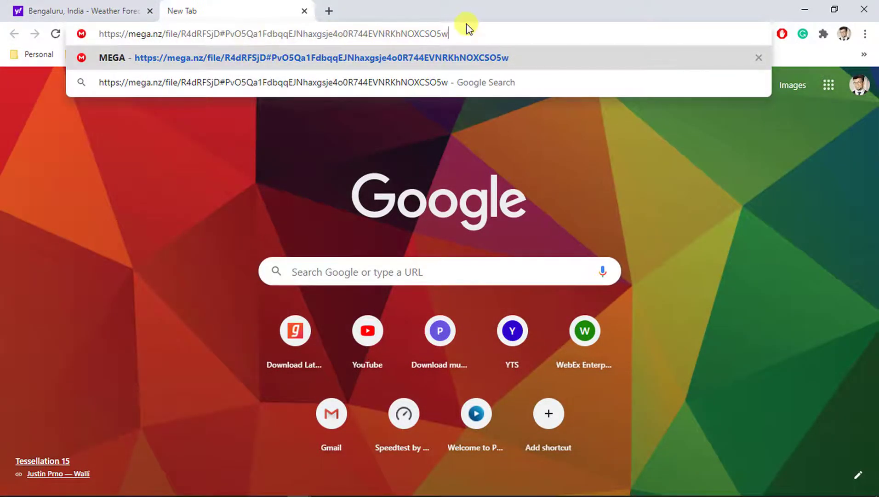
{"action": "key", "text": "Return"}
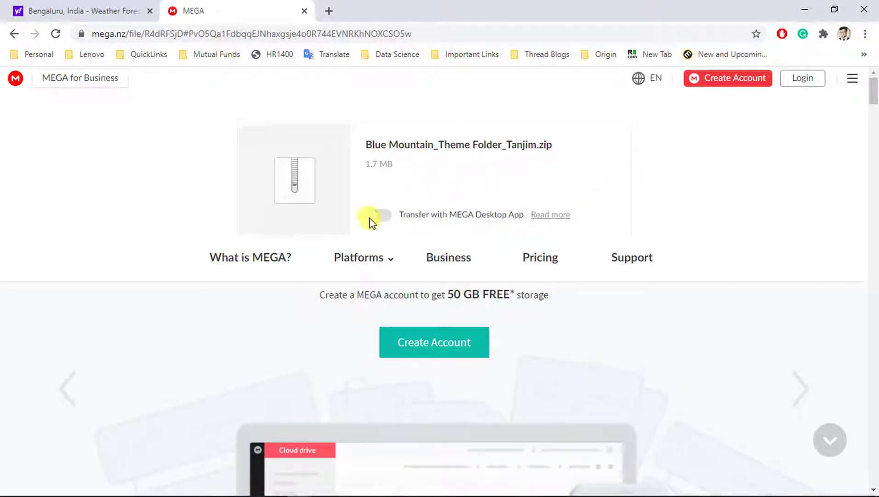
{"action": "scroll", "coordinate": [284, 182], "scroll_direction": "down", "scroll_amount": 4}
{"action": "scroll", "coordinate": [446, 178], "scroll_direction": "up", "scroll_amount": 5}
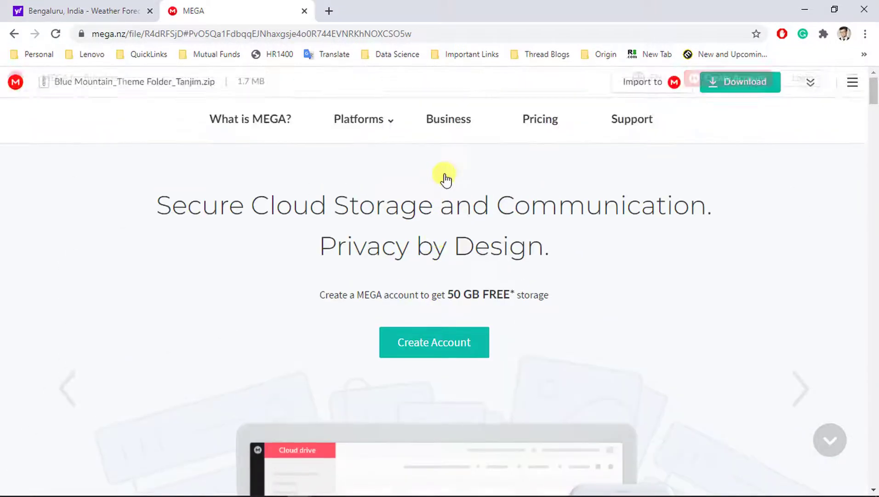
{"action": "left_click", "coordinate": [546, 265]}
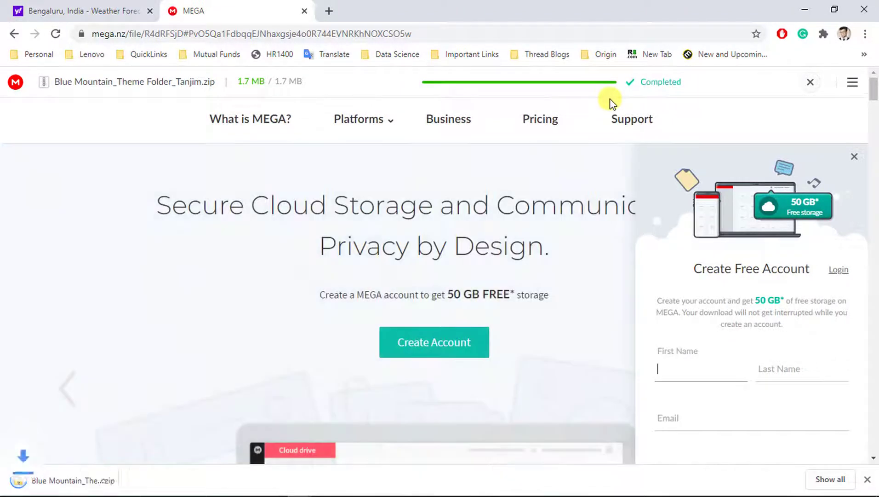
{"action": "left_click", "coordinate": [134, 481]}
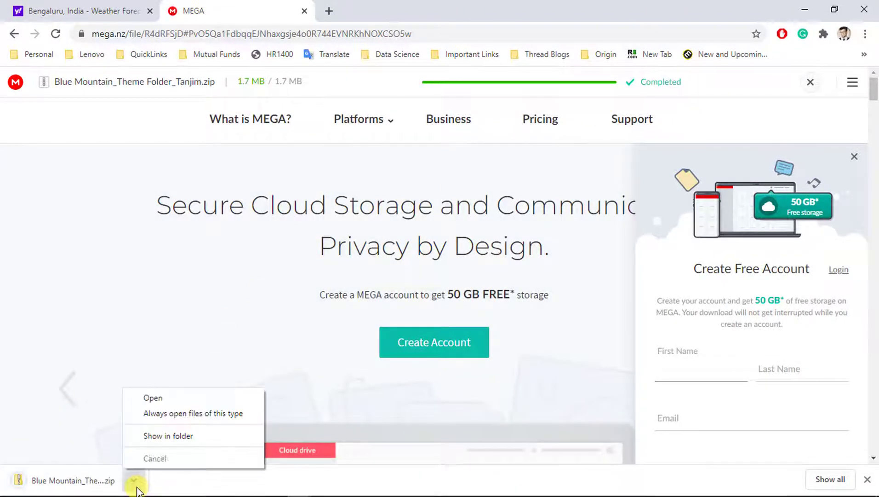
- Open the Blue Mountain_Theme Folder inside the zip and select its four skin folders, excluding the JPG
{"action": "left_click", "coordinate": [171, 437]}
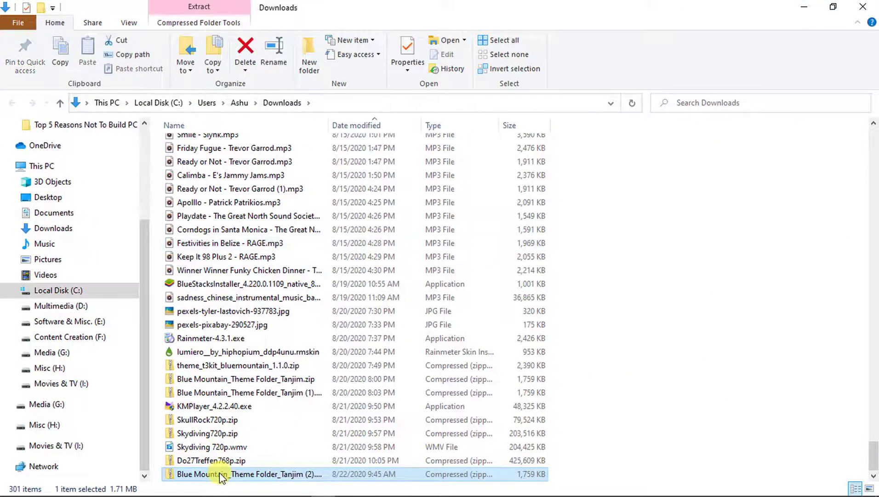
{"action": "key", "text": "Return"}
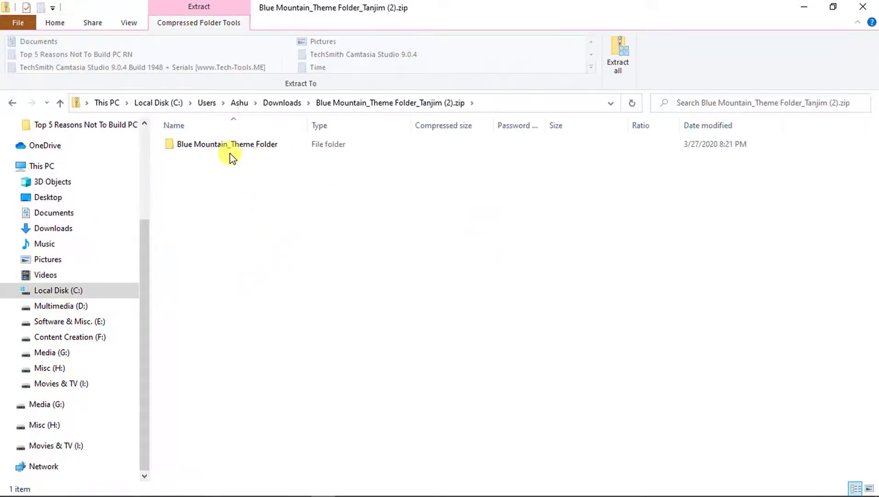
{"action": "left_click", "coordinate": [230, 149]}
{"action": "double_click", "coordinate": [230, 147]}
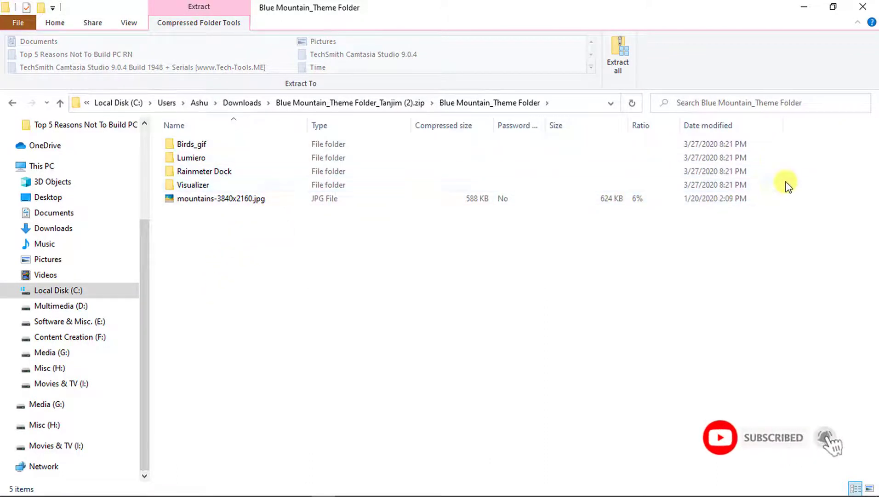
{"action": "left_click_drag", "start_coordinate": [787, 184], "coordinate": [721, 186]}
{"action": "left_click_drag", "start_coordinate": [545, 124], "coordinate": [512, 132]}
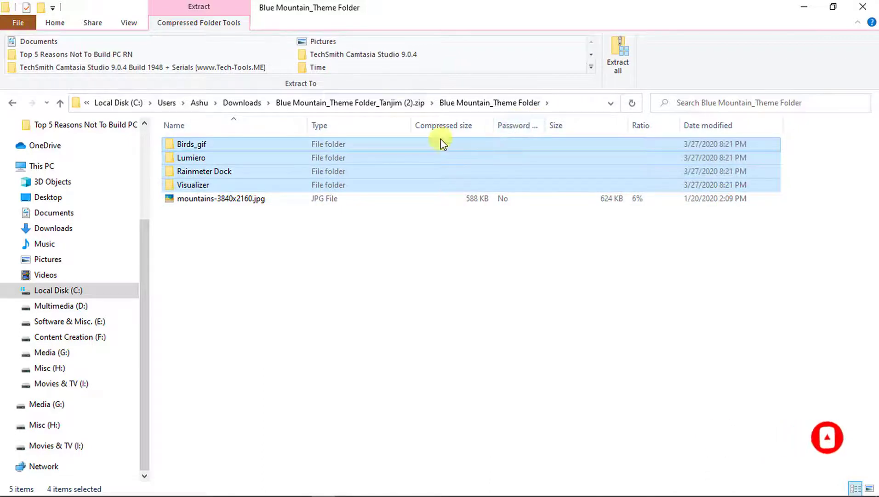
- Browse to Documents > Rainmeter > Skins in File Explorer
{"action": "left_click", "coordinate": [49, 215]}
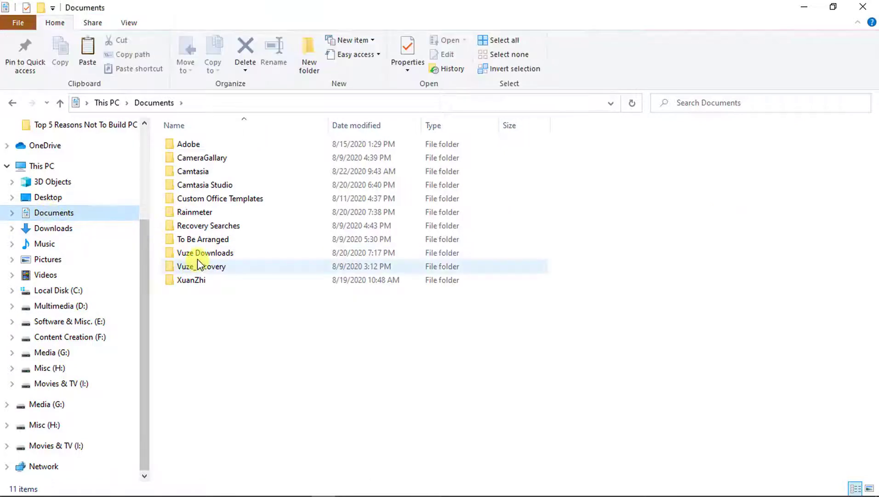
{"action": "left_click", "coordinate": [205, 210]}
{"action": "double_click", "coordinate": [206, 210]}
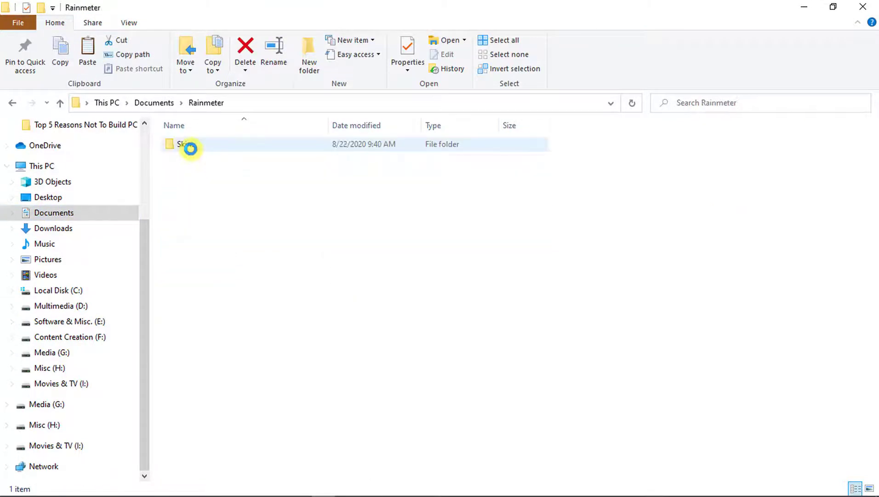
{"action": "double_click", "coordinate": [192, 151]}
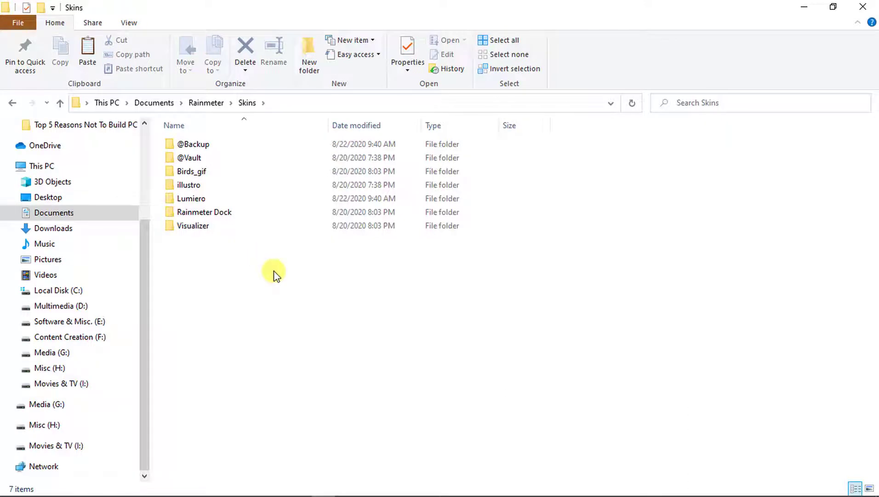
- Paste the skin folders into Skins, replacing existing files and skipping the in-use Fonts folder
{"action": "key", "text": "ctrl+v"}
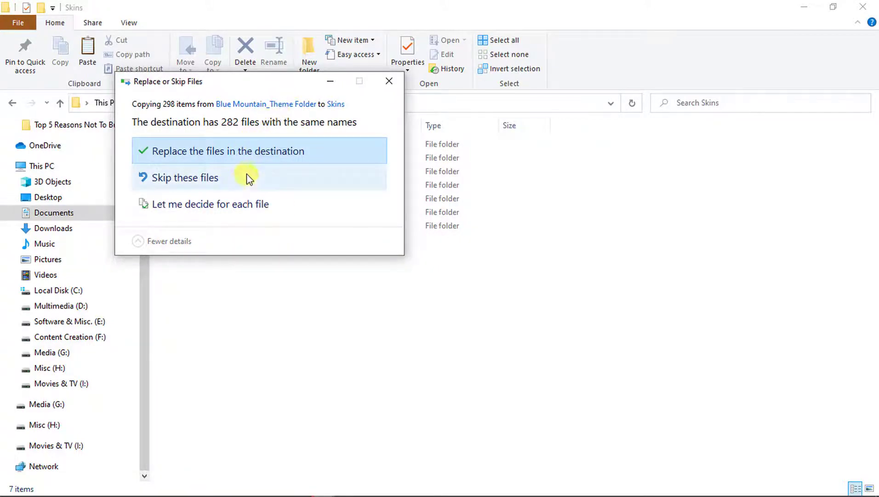
{"action": "left_click", "coordinate": [269, 155]}
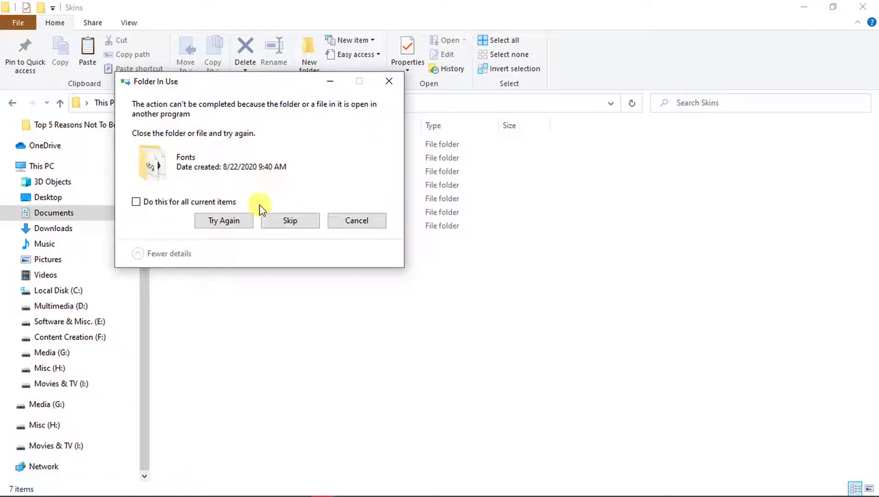
{"action": "left_click", "coordinate": [283, 223]}
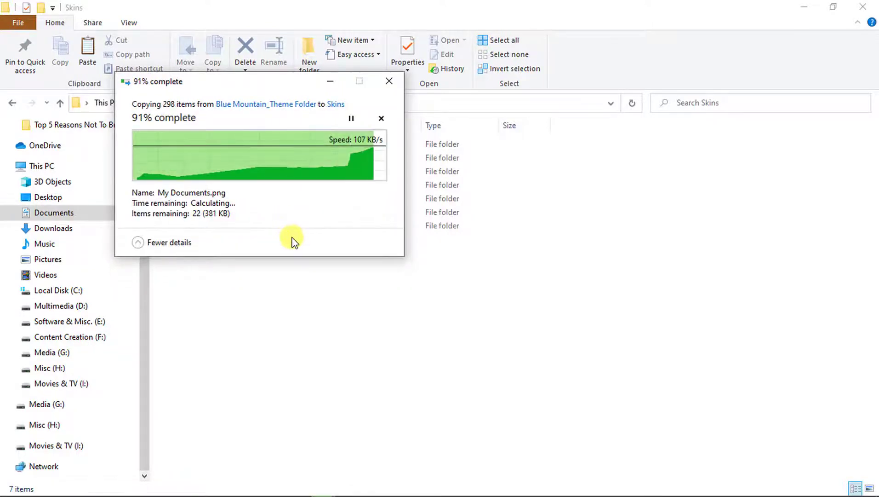
- Refresh the Skins folder listing, then minimize File Explorer and Chrome to show the desktop
{"action": "left_click", "coordinate": [350, 305]}
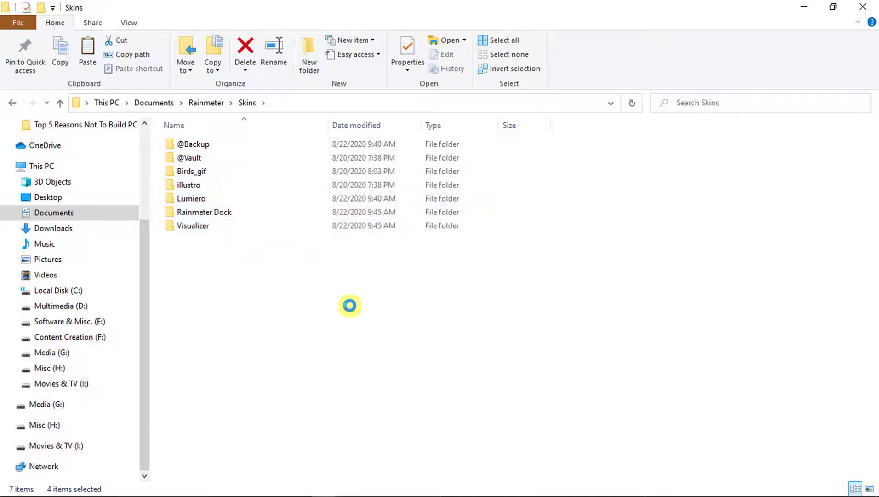
{"action": "right_click", "coordinate": [357, 283]}
{"action": "left_click", "coordinate": [392, 336]}
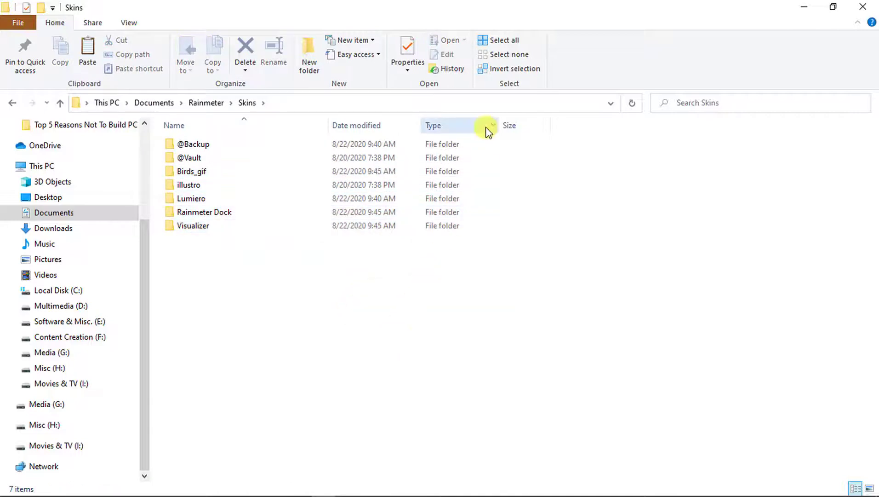
{"action": "left_click", "coordinate": [810, 9]}
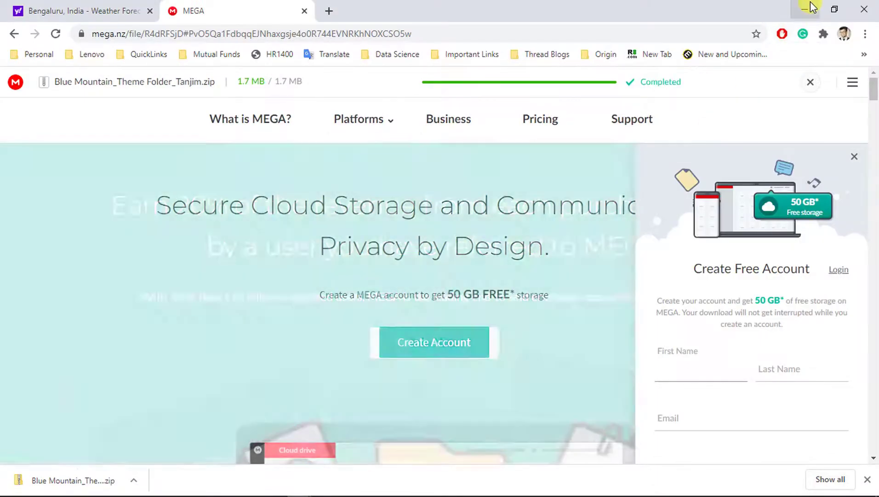
{"action": "left_click", "coordinate": [808, 9]}
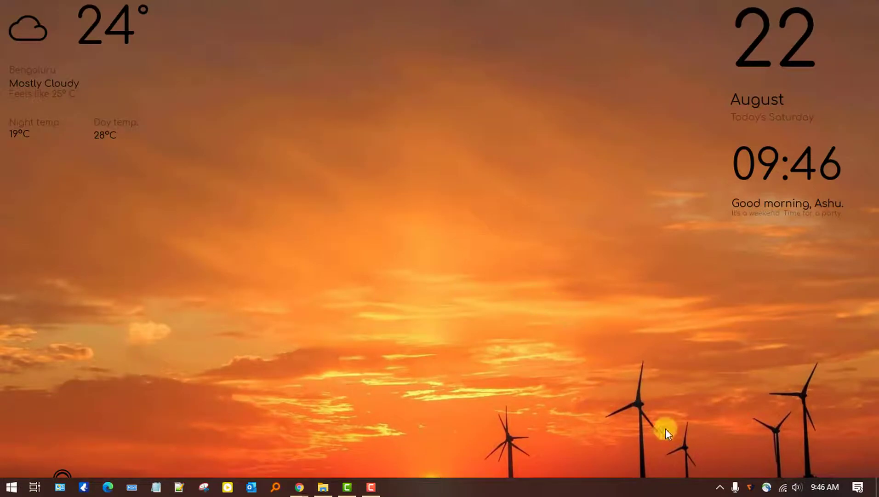
- Load Rainmeter Dock.ini from the tray's skin manager and drag the dock to the bottom centre
{"action": "left_click", "coordinate": [721, 487]}
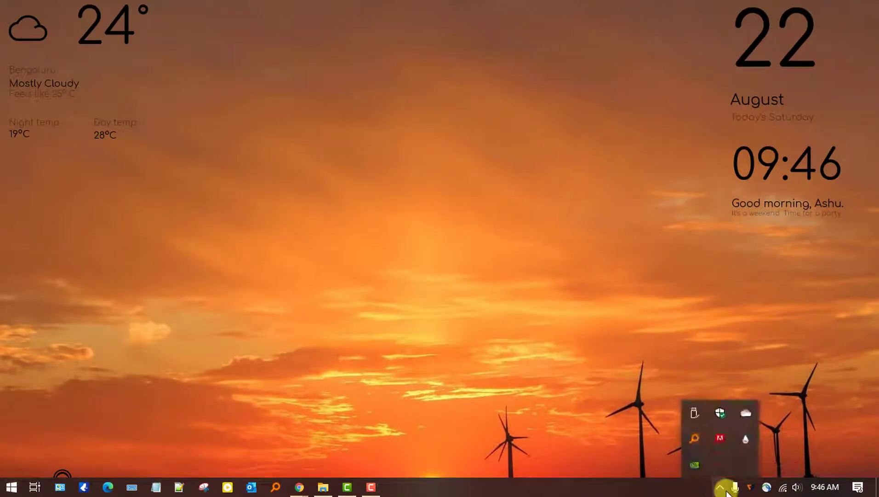
{"action": "left_click", "coordinate": [744, 439]}
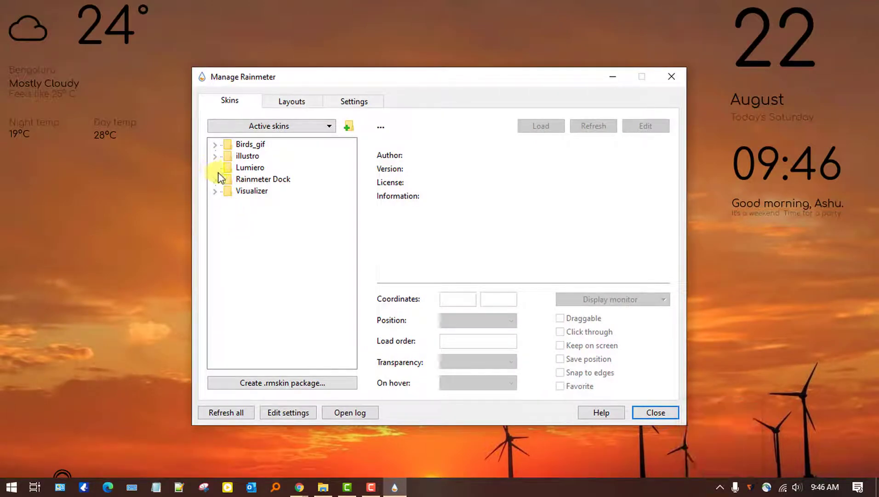
{"action": "left_click", "coordinate": [214, 179]}
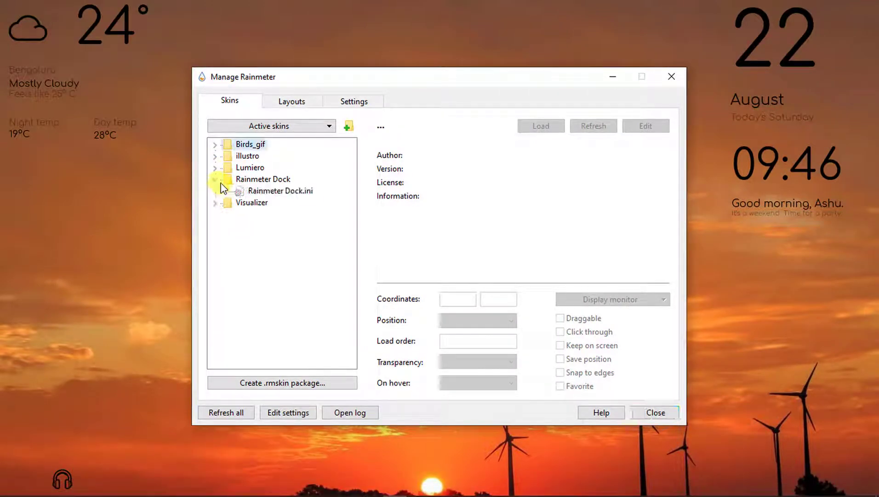
{"action": "left_click", "coordinate": [286, 195]}
{"action": "left_click", "coordinate": [539, 127]}
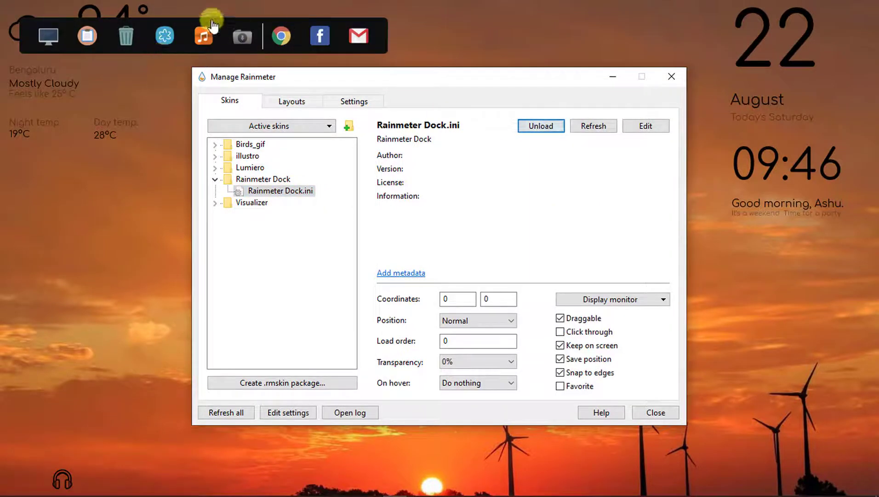
{"action": "left_click_drag", "start_coordinate": [252, 35], "coordinate": [458, 437]}
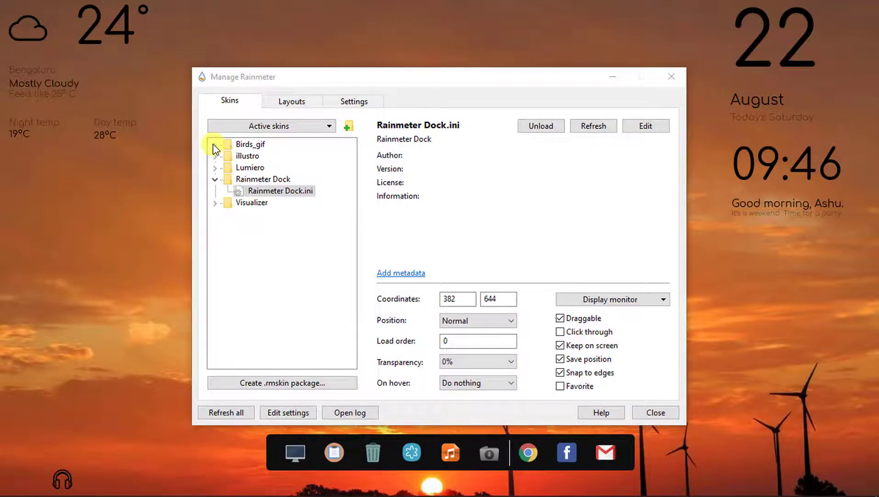
- Load the Birds_gif disco.ini skin at coordinates 950, 400 and close the skin manager
{"action": "left_click", "coordinate": [214, 144]}
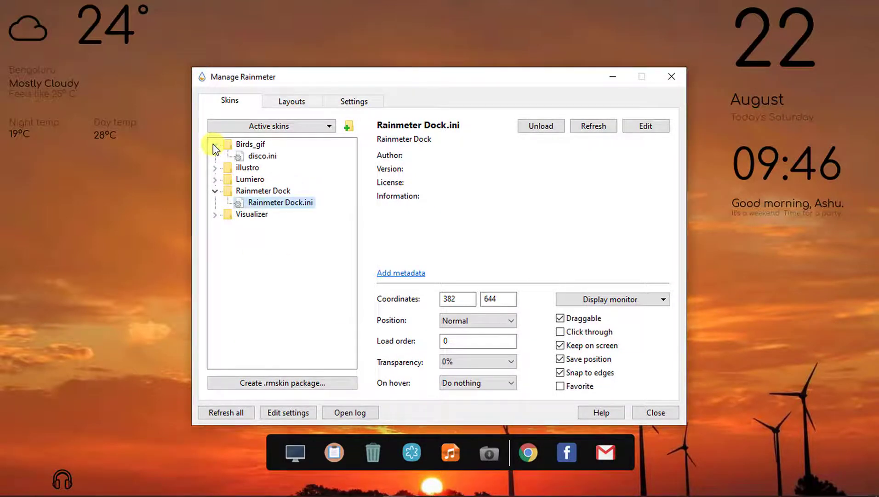
{"action": "left_click", "coordinate": [261, 156]}
{"action": "left_click", "coordinate": [545, 129]}
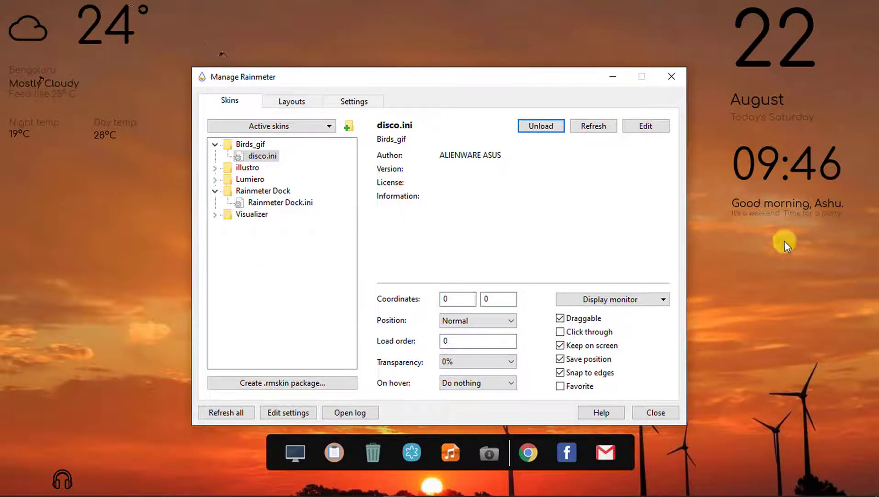
{"action": "left_click", "coordinate": [457, 299]}
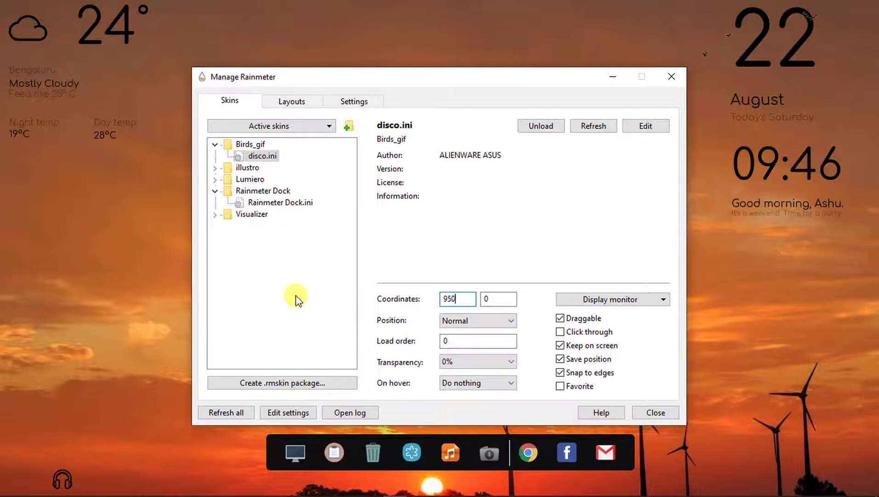
{"action": "left_click", "coordinate": [500, 299]}
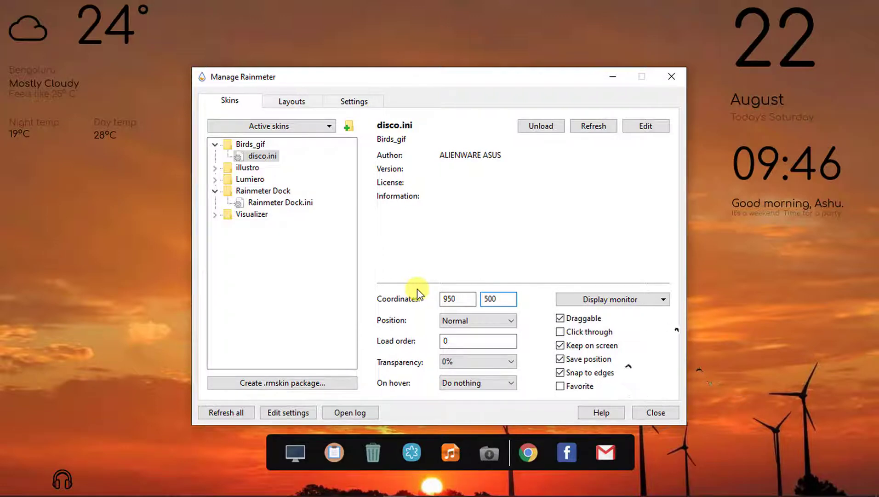
{"action": "type", "text": "0"}
{"action": "left_click", "coordinate": [671, 77]}
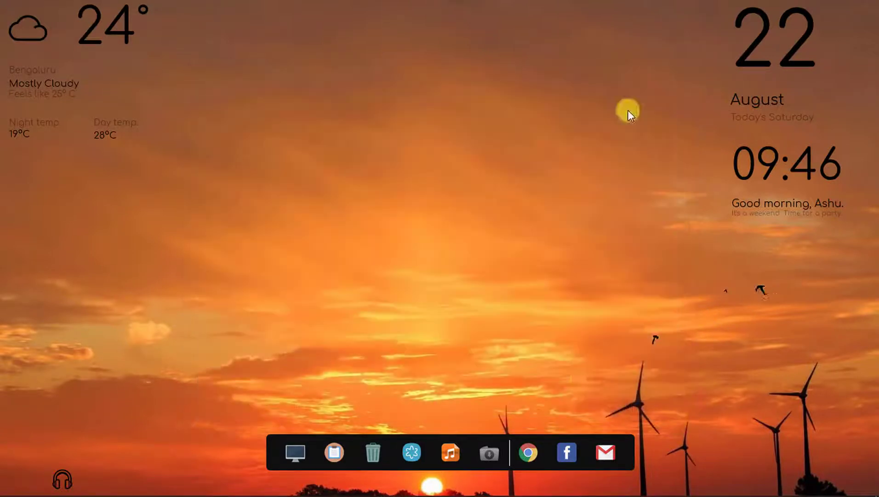
- Open the dock's Rainmeter Dock.ini and change the background Fill Color from 15,15,15 to 255,255,255,5
{"action": "right_click", "coordinate": [473, 440]}
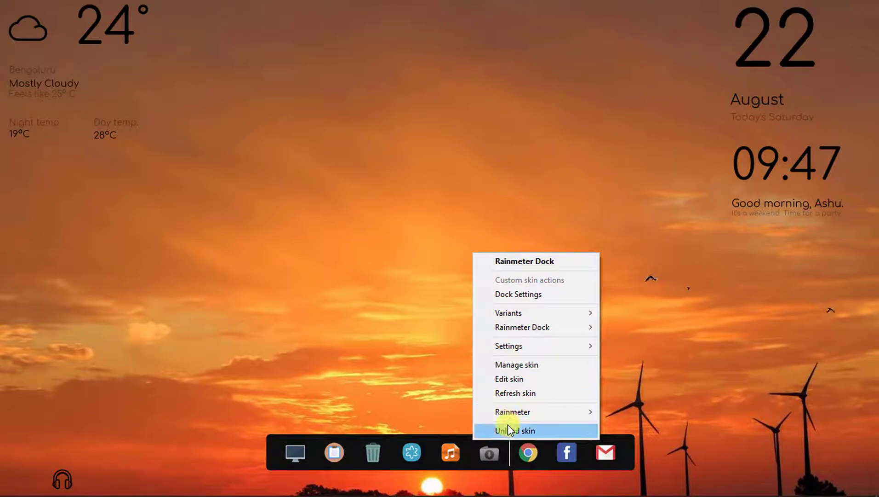
{"action": "left_click", "coordinate": [524, 379]}
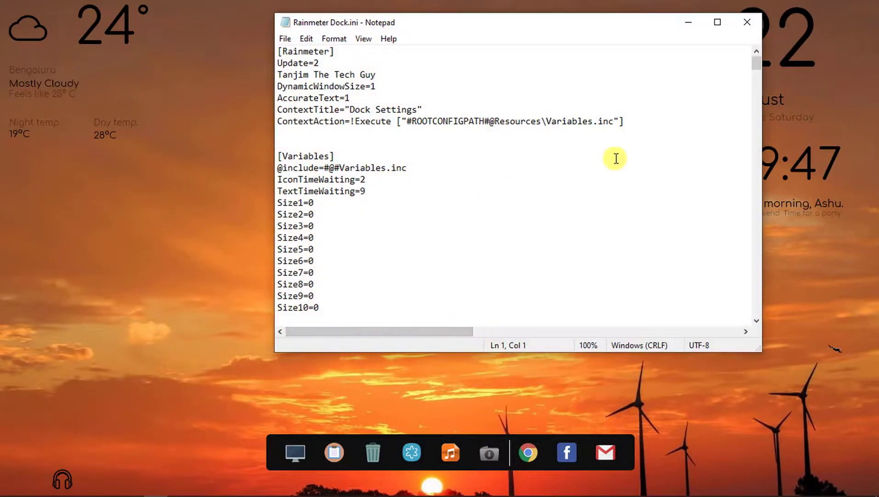
{"action": "left_click_drag", "start_coordinate": [756, 66], "coordinate": [769, 244]}
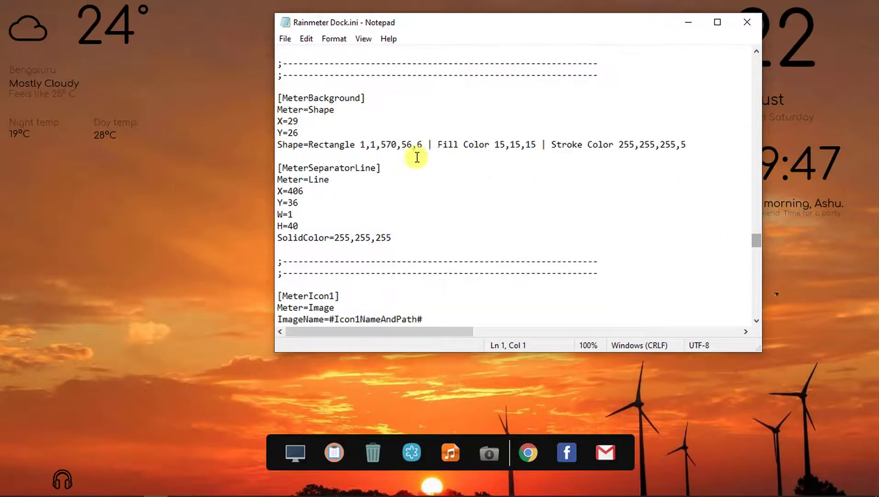
{"action": "left_click", "coordinate": [493, 146]}
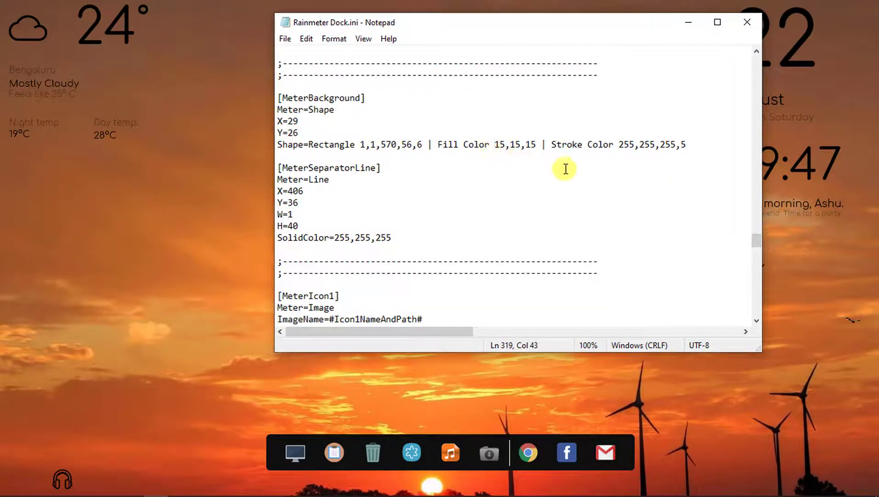
{"action": "left_click", "coordinate": [536, 145], "text": "shift"}
{"action": "type", "text": "255"}
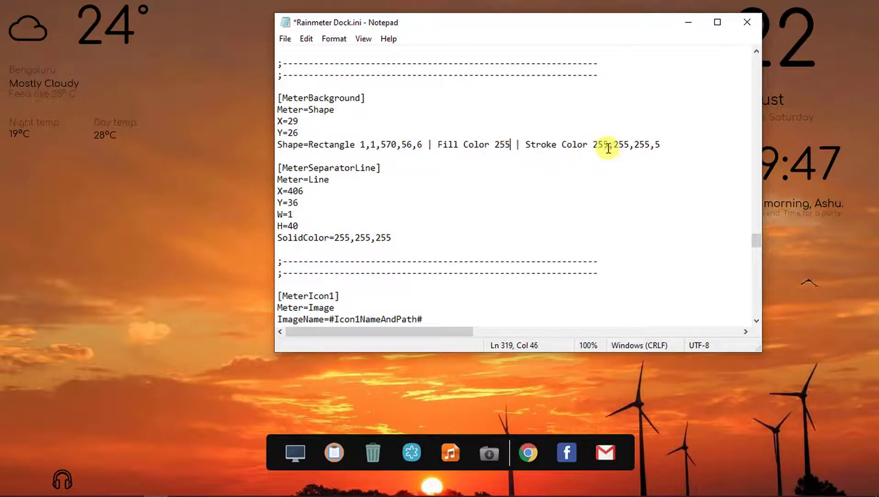
{"action": "type", "text": ",255,"}
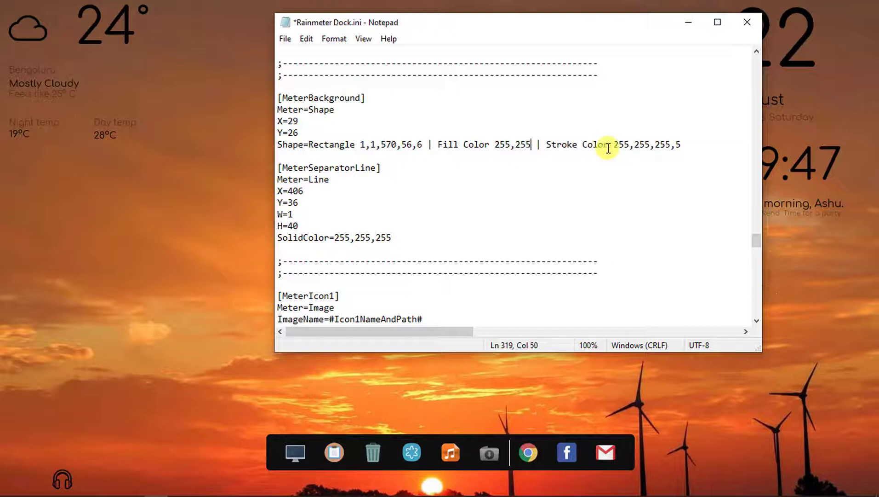
{"action": "type", "text": "255,"}
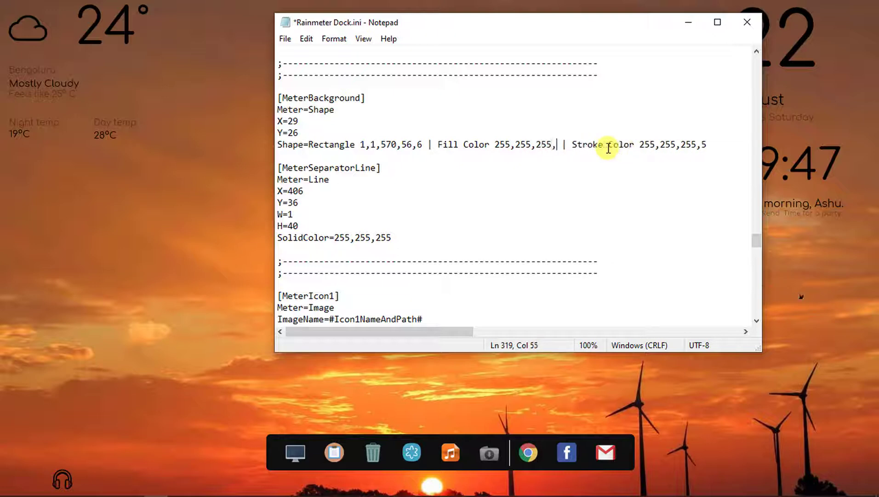
{"action": "type", "text": "5"}
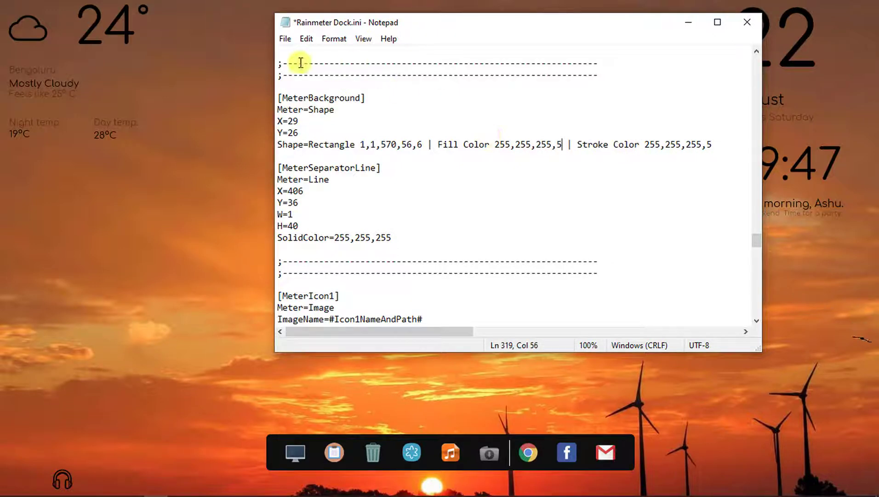
- Save Rainmeter Dock.ini and close Notepad
{"action": "left_click", "coordinate": [284, 38]}
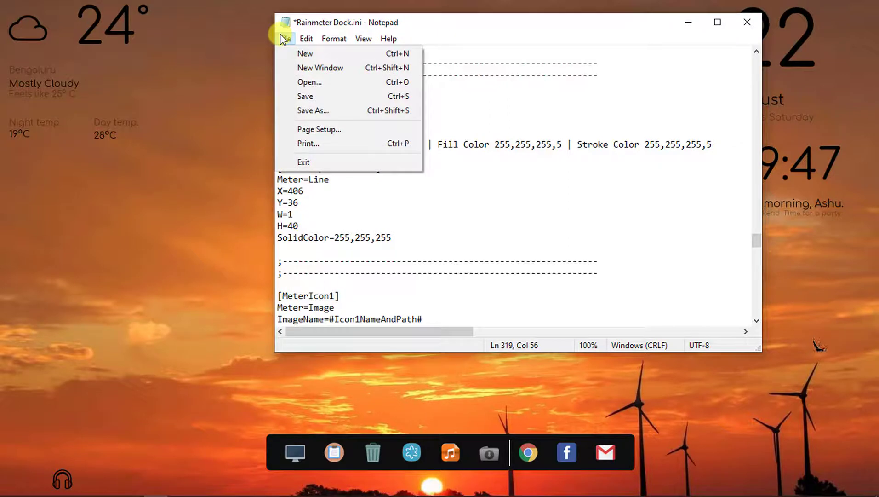
{"action": "left_click", "coordinate": [313, 97]}
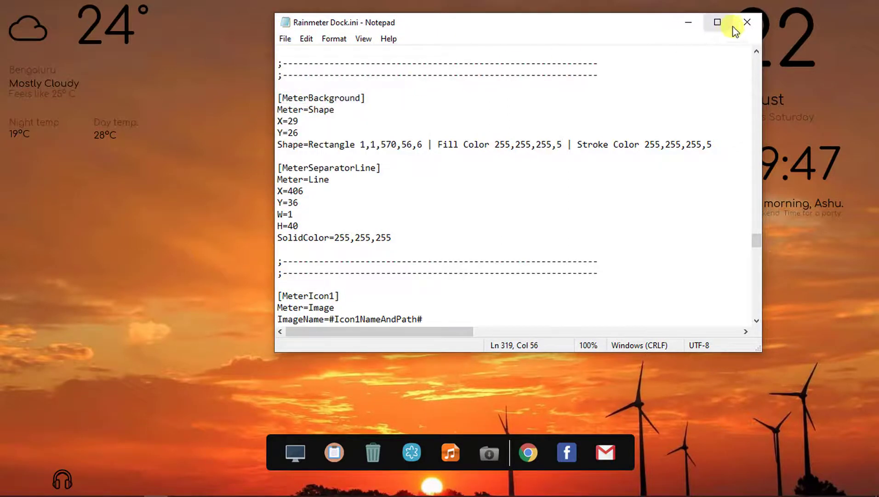
{"action": "left_click", "coordinate": [745, 23]}
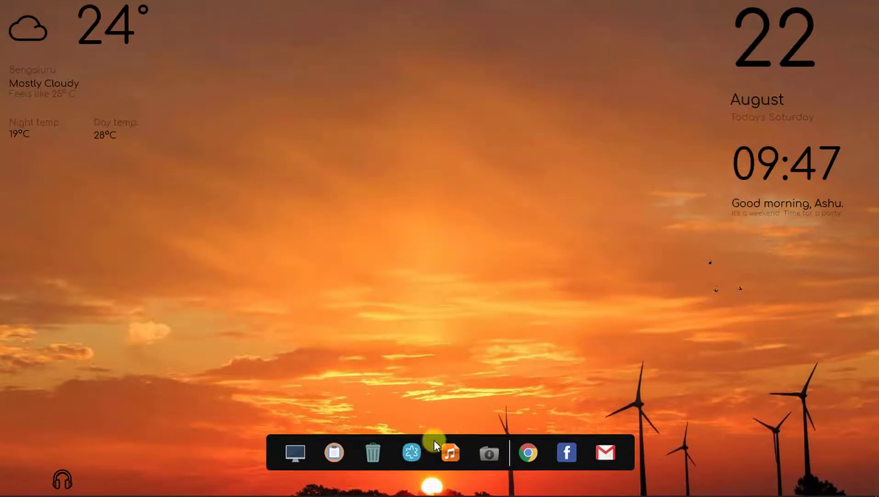
- Refresh the dock for its translucent colour, then load Visualizer v.1.ini and drag it above the dock
{"action": "right_click", "coordinate": [434, 440]}
{"action": "left_click", "coordinate": [471, 391]}
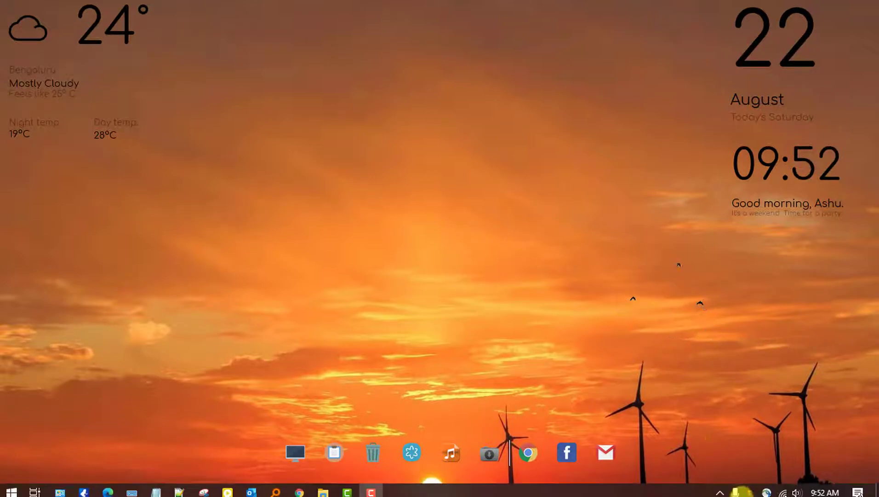
{"action": "left_click", "coordinate": [720, 487]}
{"action": "right_click", "coordinate": [737, 438]}
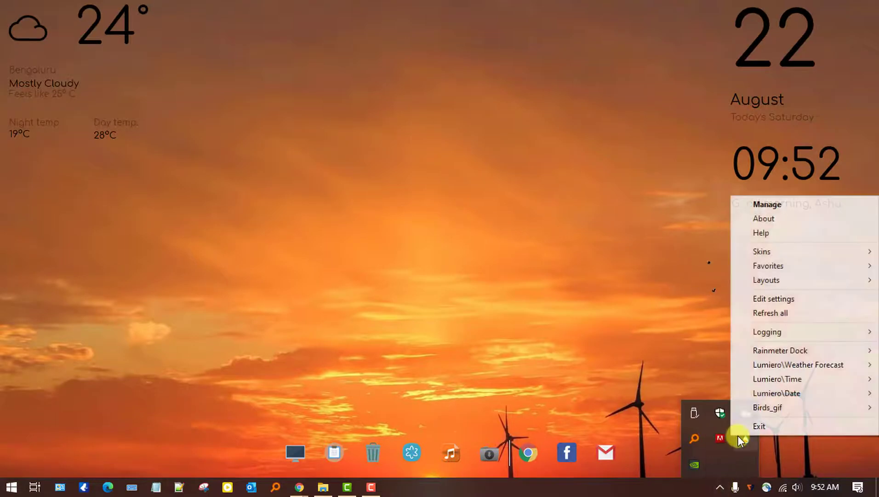
{"action": "left_click", "coordinate": [747, 439]}
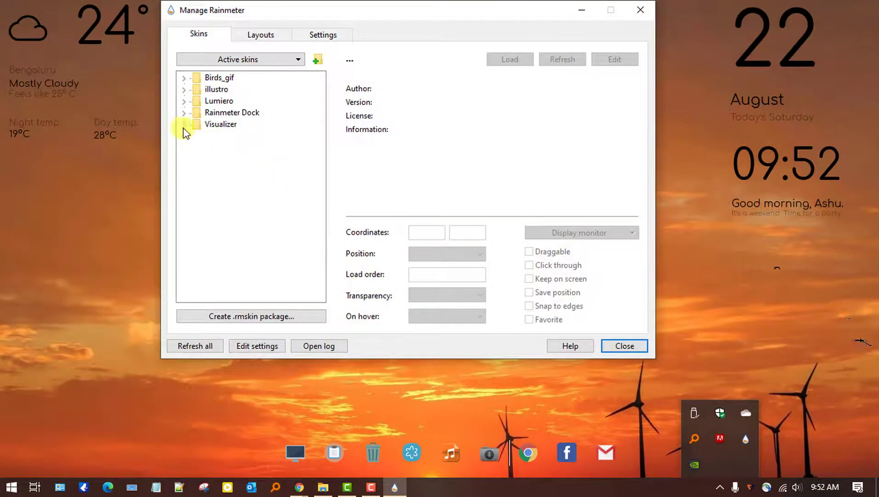
{"action": "left_click", "coordinate": [183, 124]}
{"action": "double_click", "coordinate": [231, 136]}
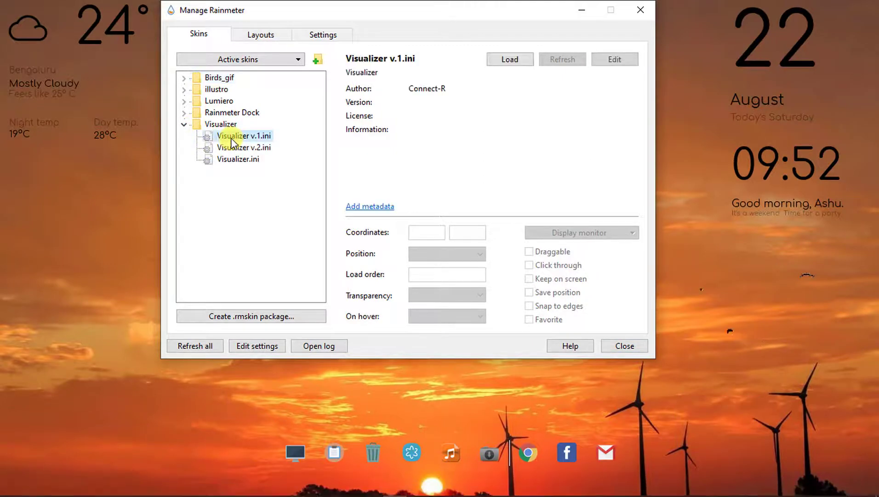
{"action": "left_click", "coordinate": [641, 11]}
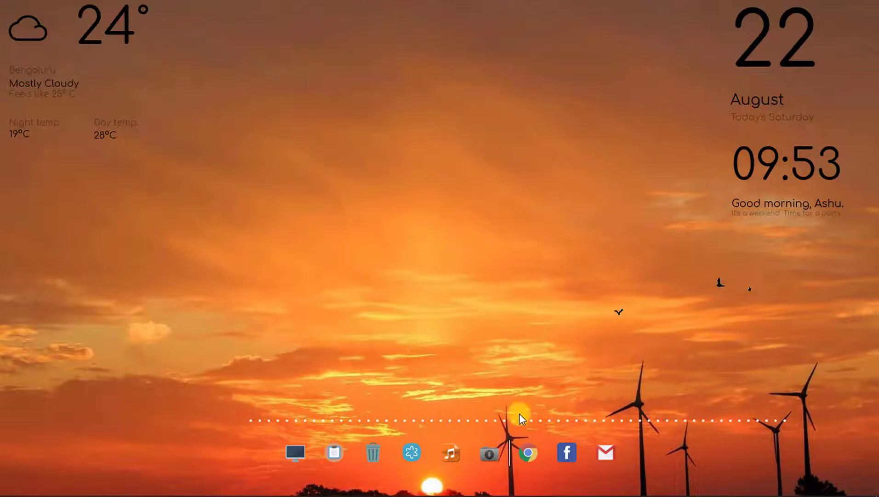
{"action": "left_click_drag", "start_coordinate": [524, 420], "coordinate": [470, 419]}
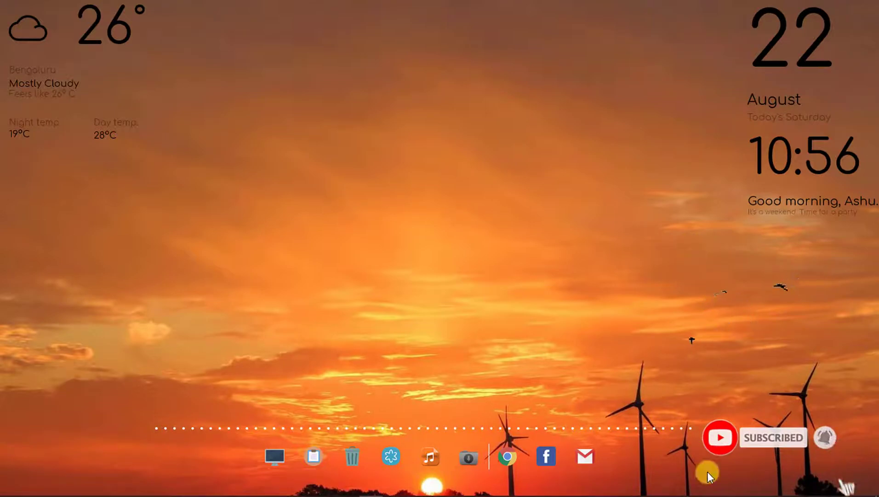
{"action": "left_click", "coordinate": [720, 487]}
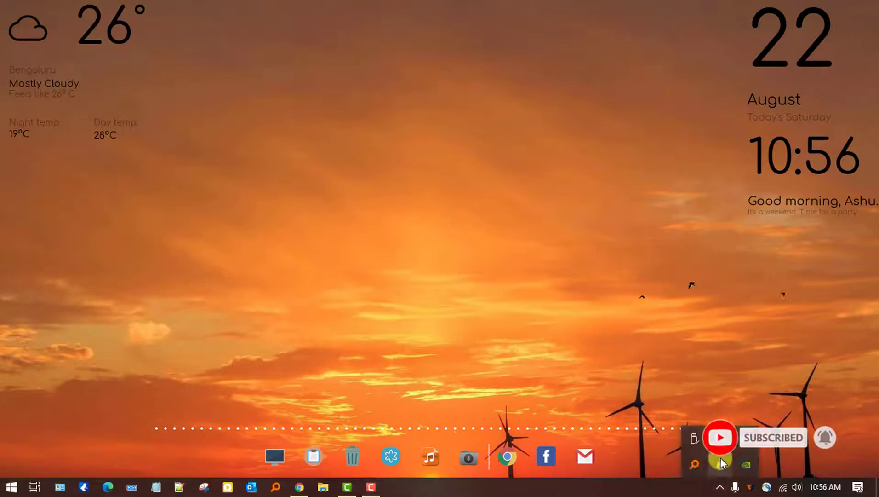
{"action": "right_click", "coordinate": [720, 464]}
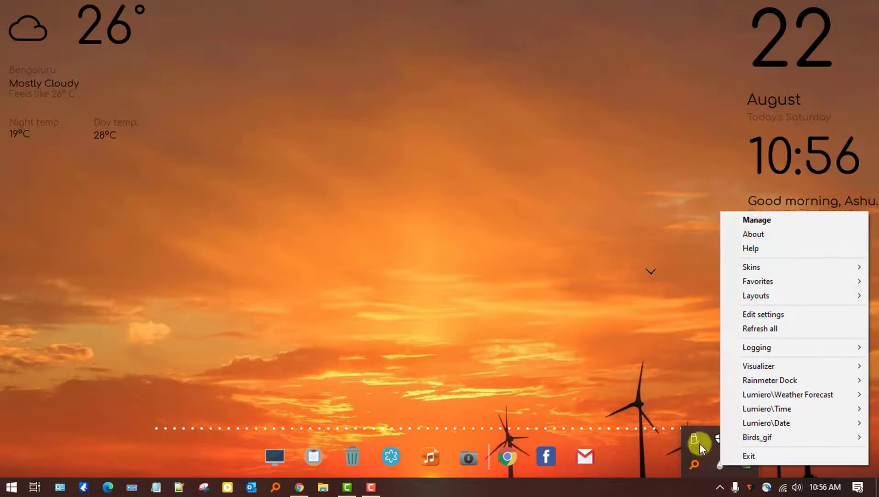
{"action": "left_click", "coordinate": [720, 466]}
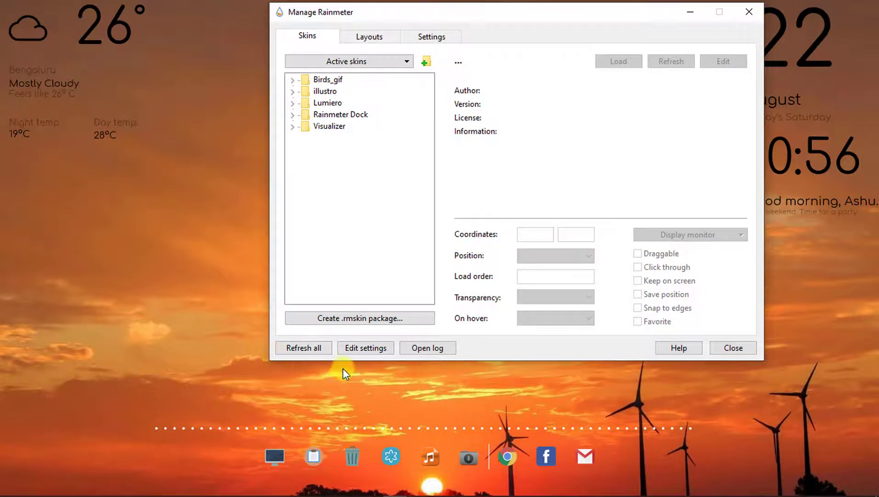
{"action": "left_click_drag", "start_coordinate": [499, 14], "coordinate": [395, 82]}
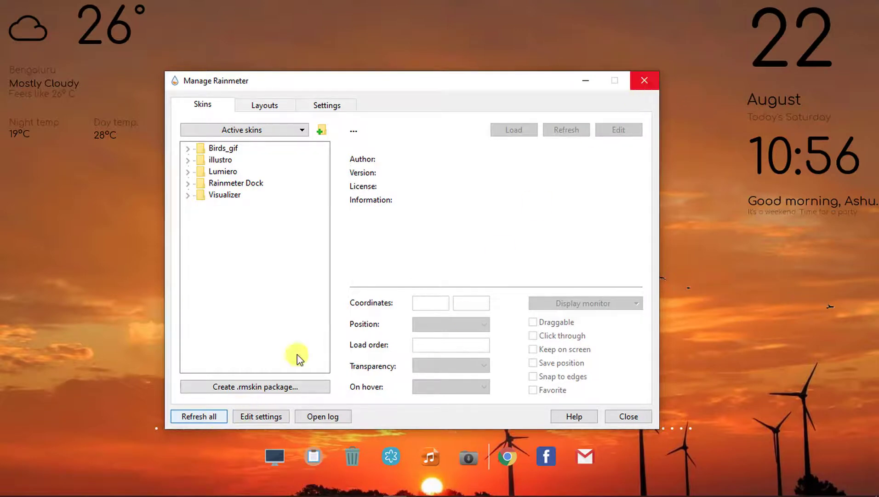
{"action": "left_click", "coordinate": [646, 83]}
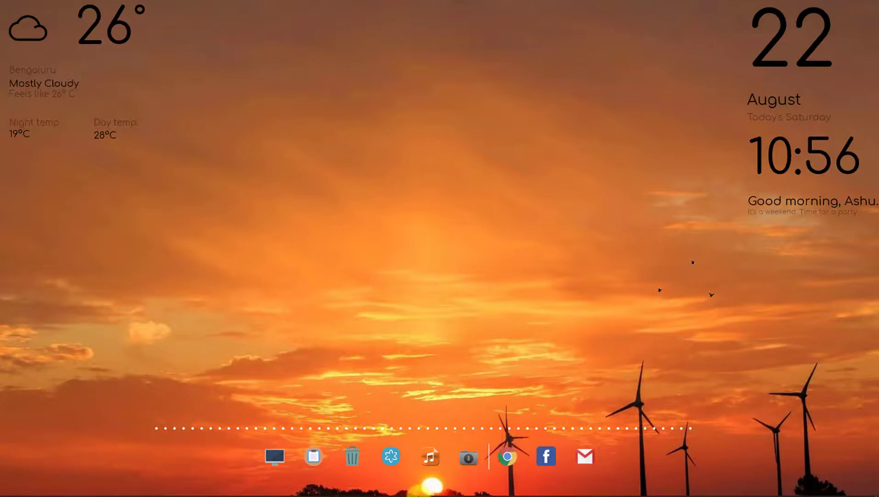
- Play the NCS music video in Chrome and minimize it to watch the visualizer
{"action": "left_click", "coordinate": [299, 492]}
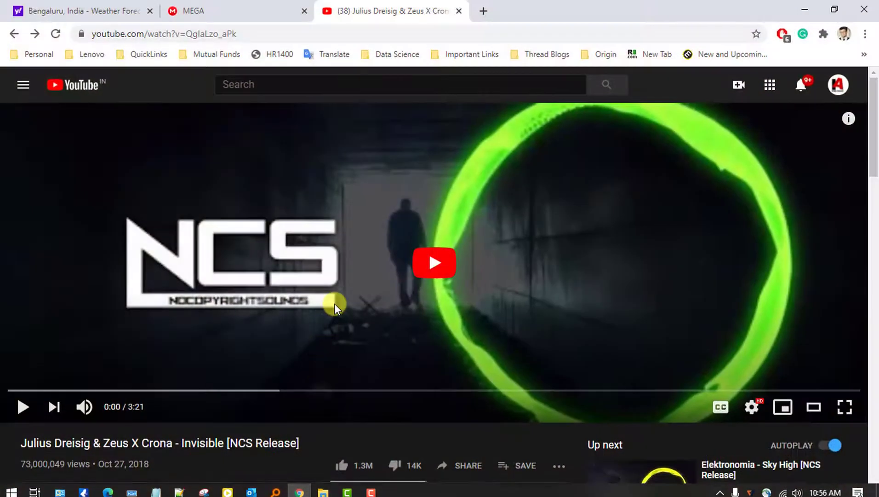
{"action": "left_click", "coordinate": [426, 273]}
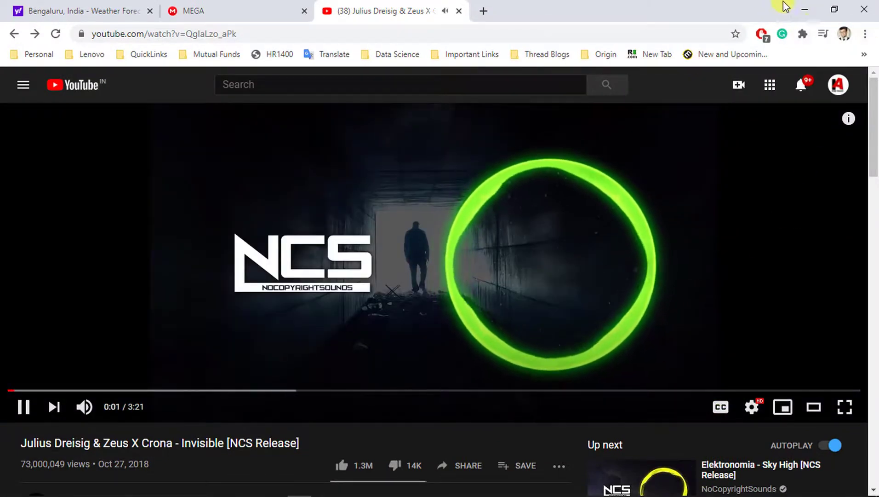
{"action": "left_click", "coordinate": [805, 9]}
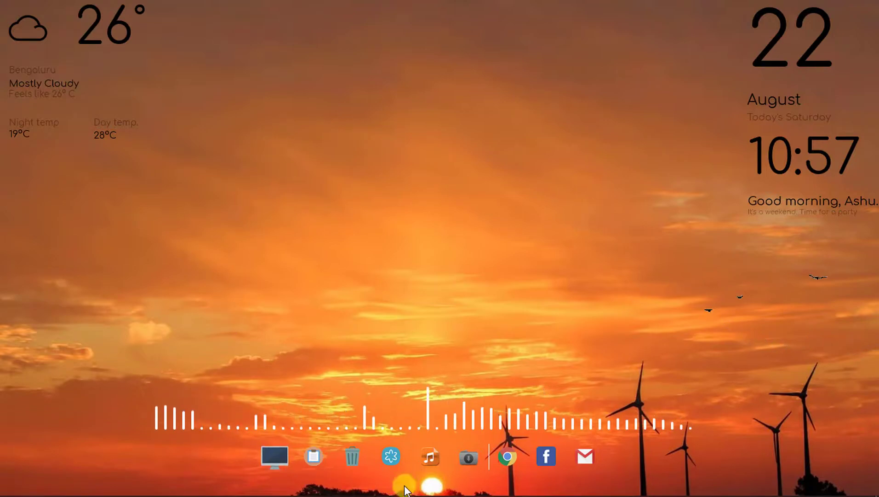
- Pause the YouTube video at 0:48 and minimize Chrome again
{"action": "mouse_move", "coordinate": [358, 491]}
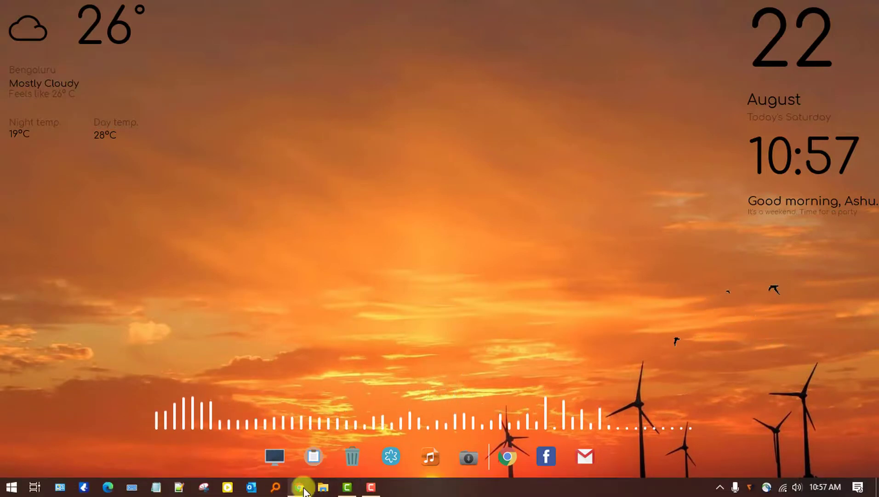
{"action": "left_click", "coordinate": [300, 487]}
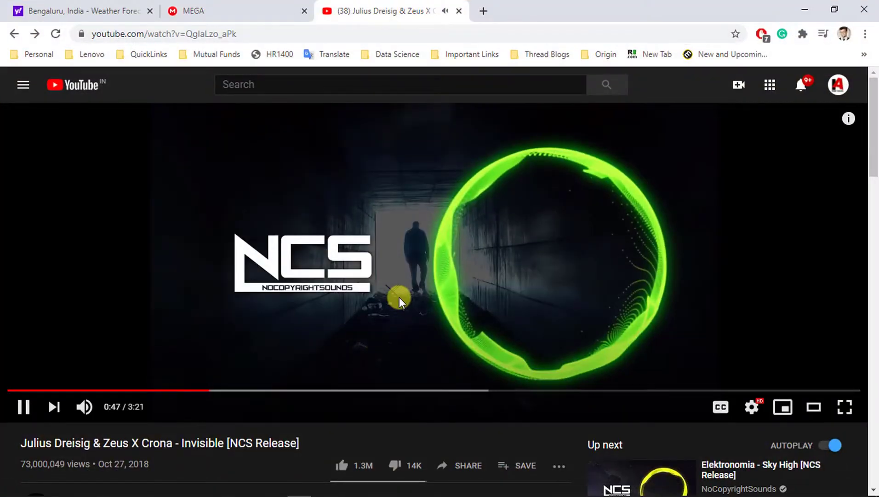
{"action": "left_click", "coordinate": [399, 296]}
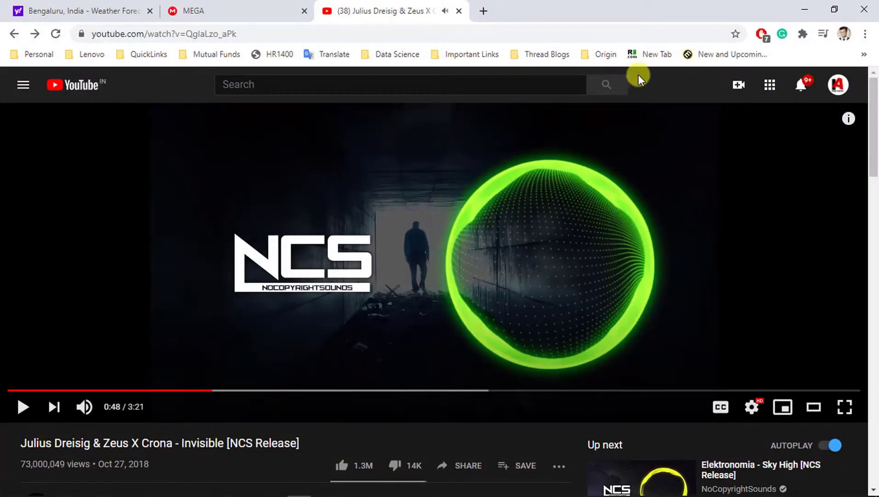
{"action": "left_click", "coordinate": [805, 10]}
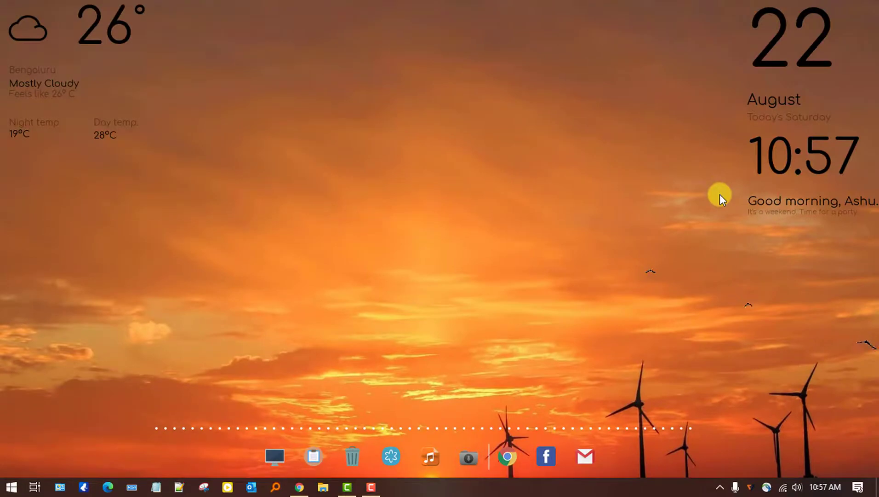